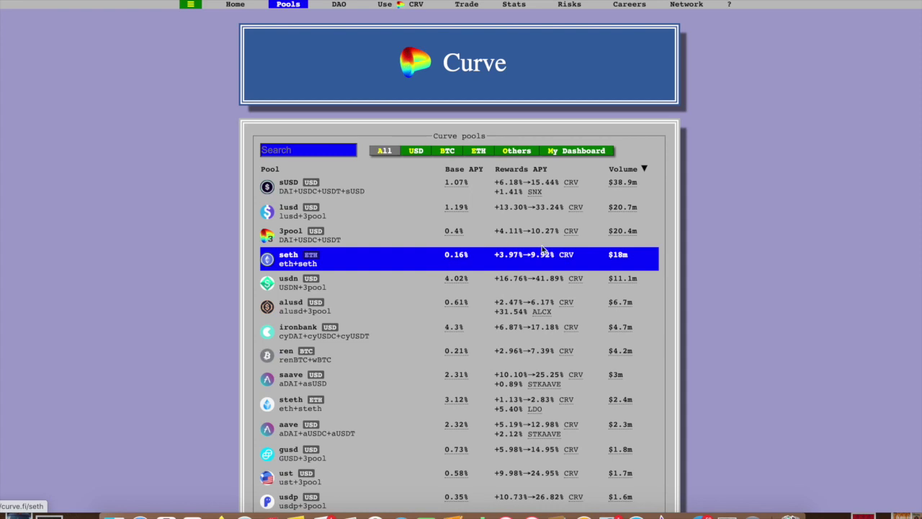
# Look over the Alchemix page and open the alUSD pool.
pyautogui.scroll(-5, 547, 338)
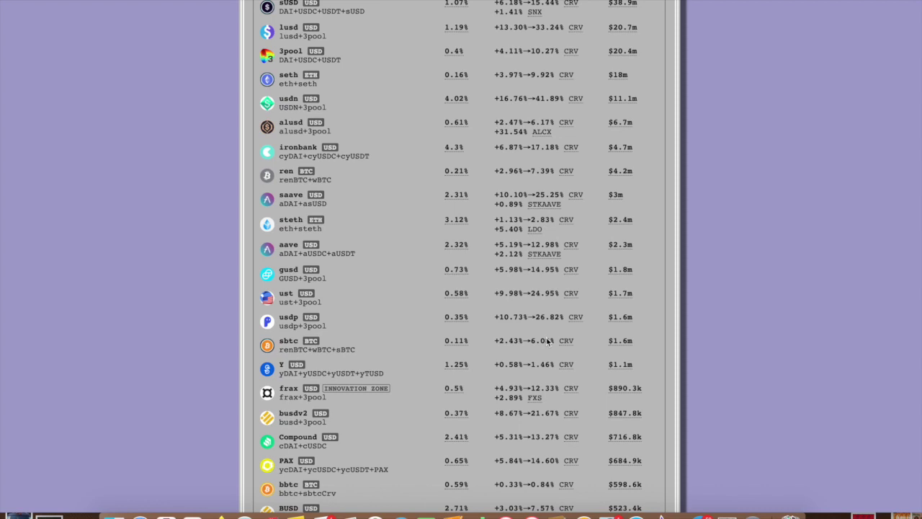
pyautogui.scroll(5, 547, 341)
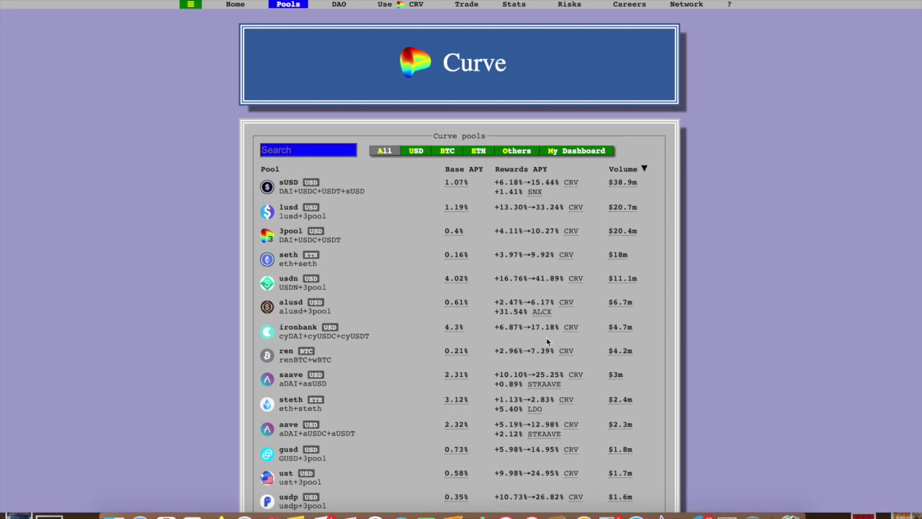
pyautogui.scroll(-3, 502, 438)
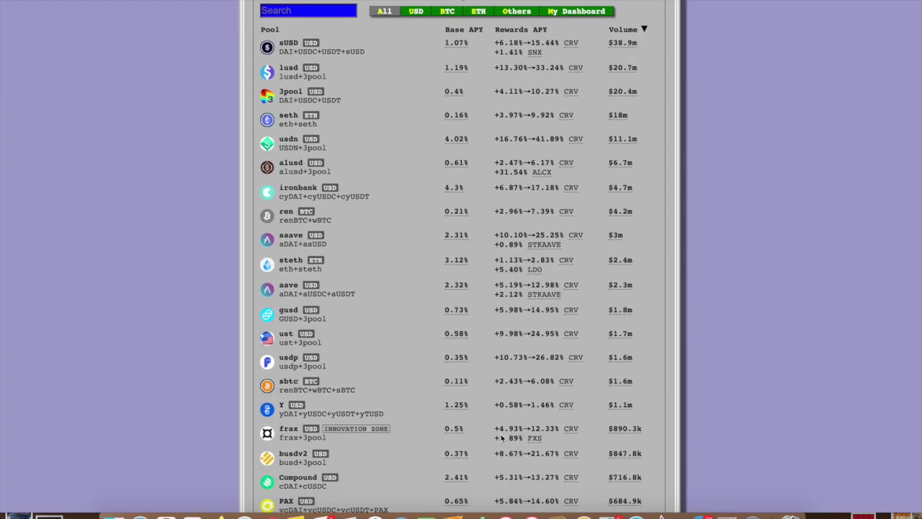
pyautogui.scroll(1, 503, 438)
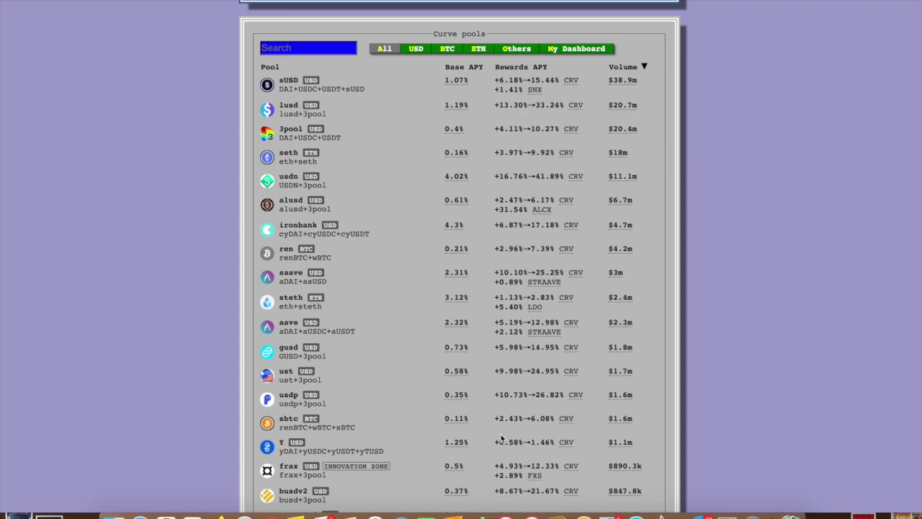
pyautogui.scroll(-9, 344, 147)
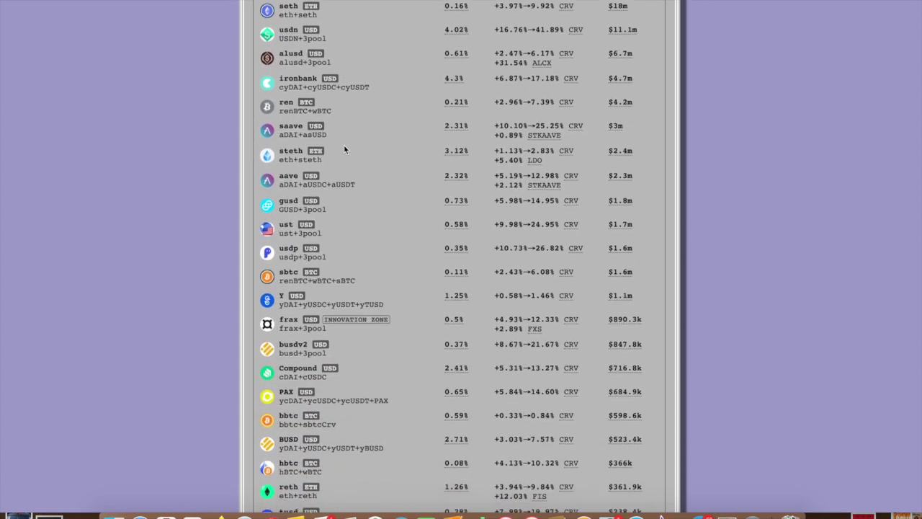
pyautogui.scroll(-4, 343, 149)
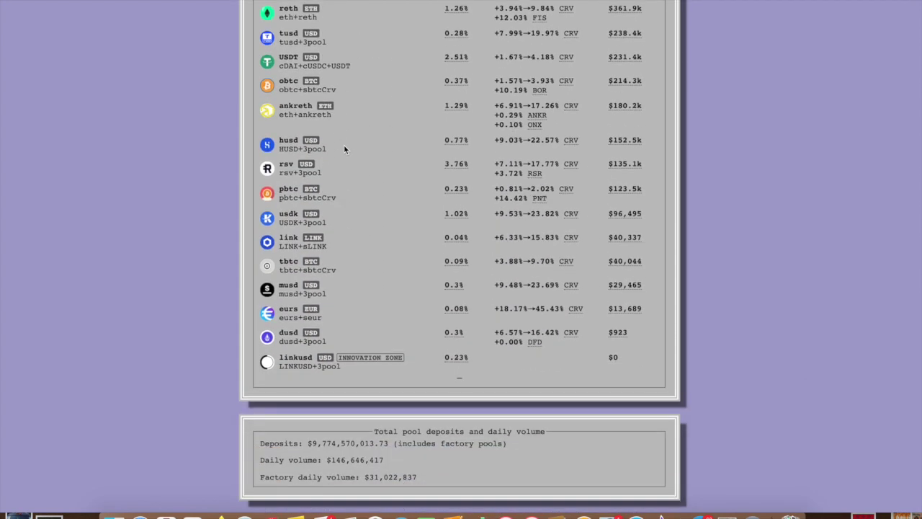
pyautogui.scroll(2, 344, 148)
pyautogui.scroll(3, 343, 146)
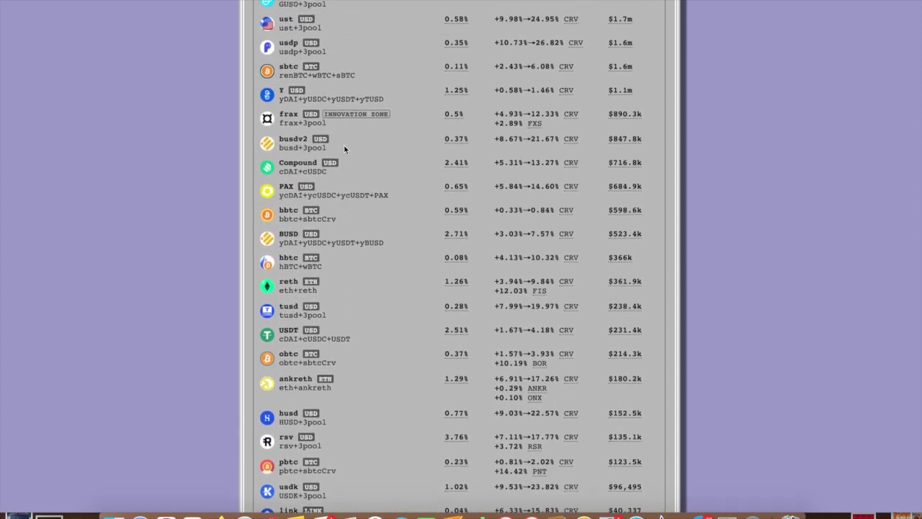
pyautogui.scroll(7, 344, 148)
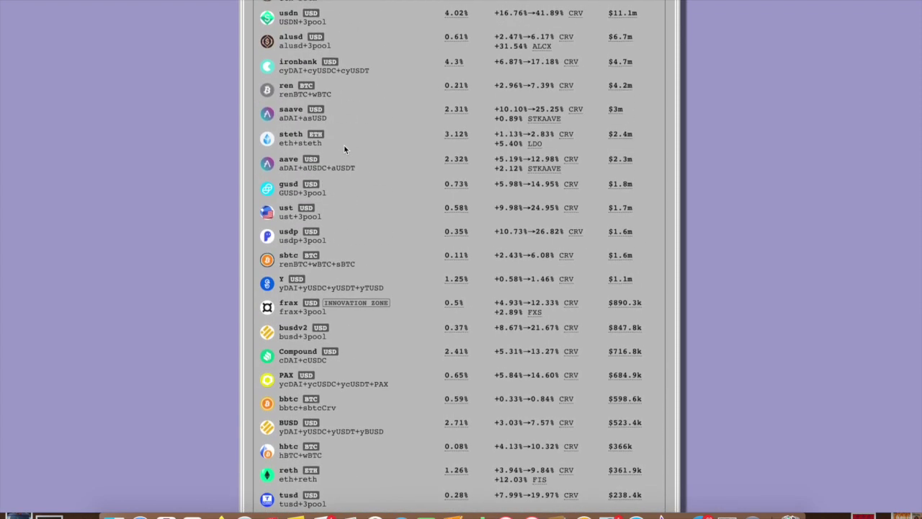
pyautogui.scroll(1, 344, 147)
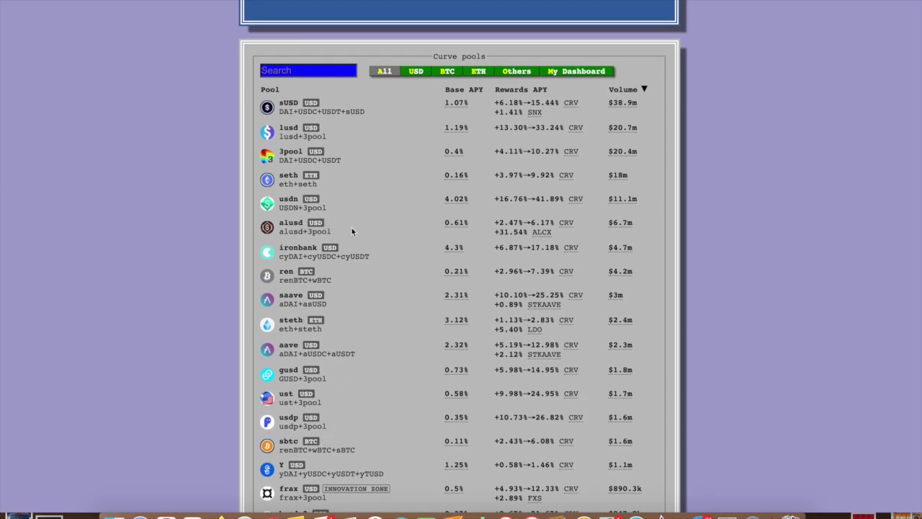
pyautogui.click(277, 228)
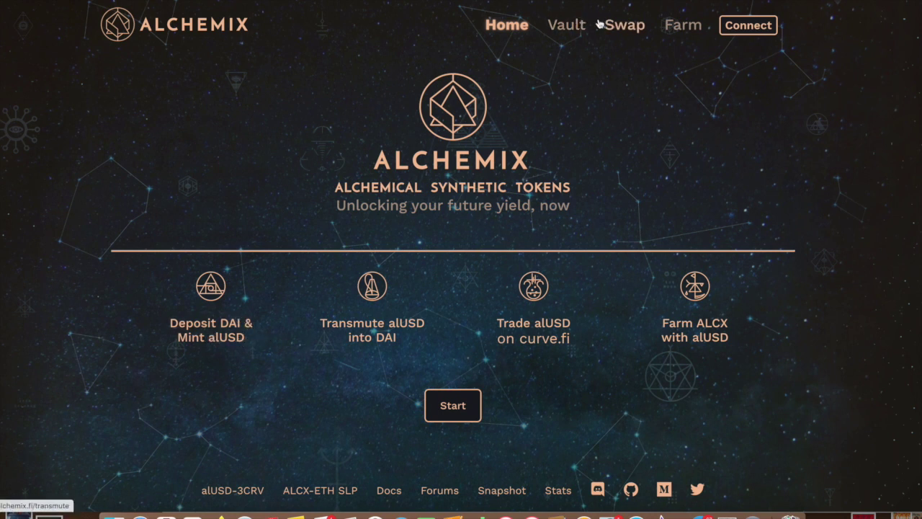
# Go to Alchemix's Farm page with the Active Farms list.
pyautogui.click(681, 26)
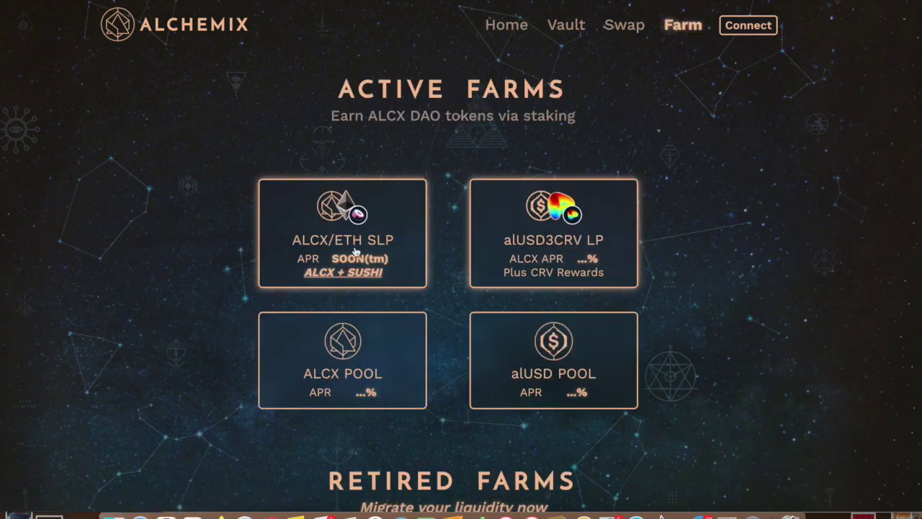
pyautogui.scroll(-2, 389, 377)
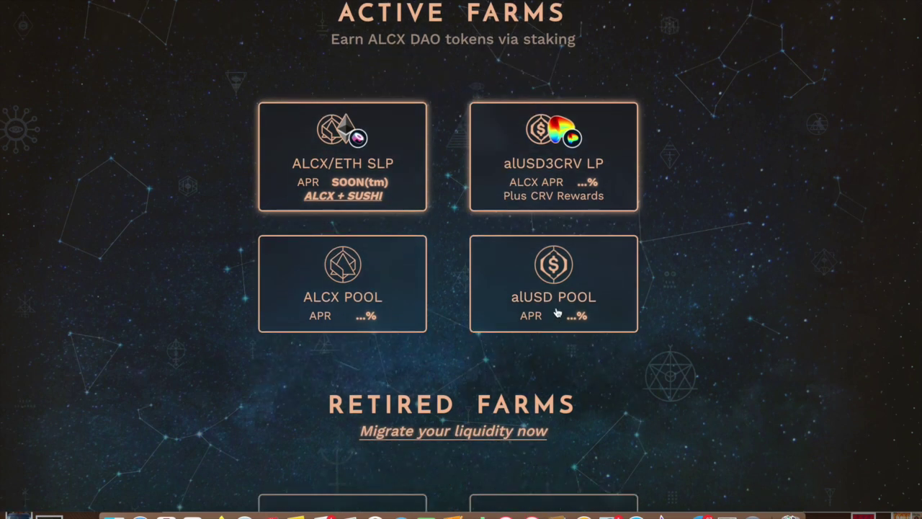
pyautogui.scroll(2, 555, 303)
# Connect a MetaMask wallet to Alchemix so the farm APRs load.
pyautogui.click(753, 27)
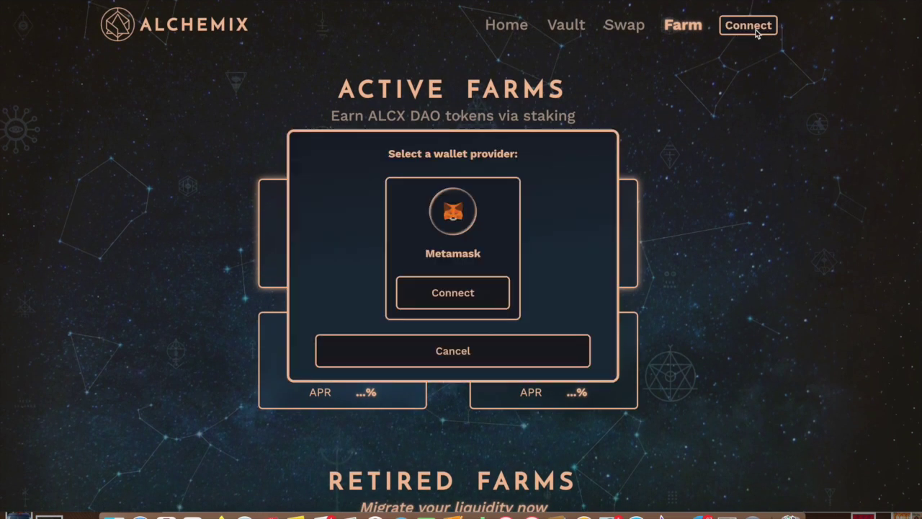
pyautogui.click(441, 292)
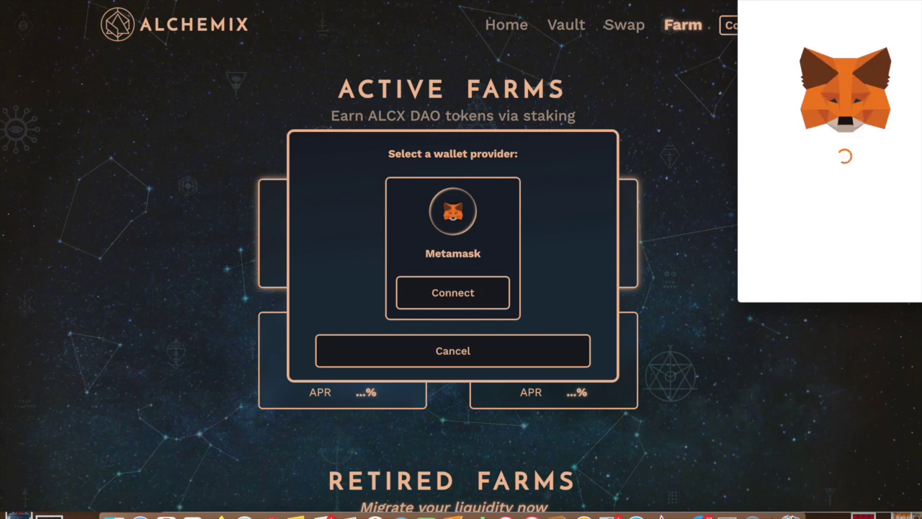
pyautogui.click(899, 278)
pyautogui.click(899, 279)
pyautogui.scroll(-1, 616, 415)
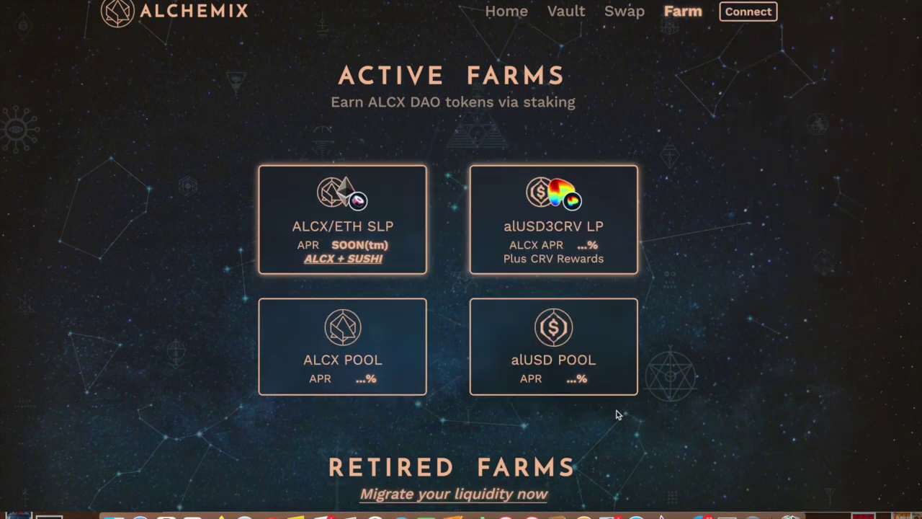
pyautogui.scroll(-1, 618, 414)
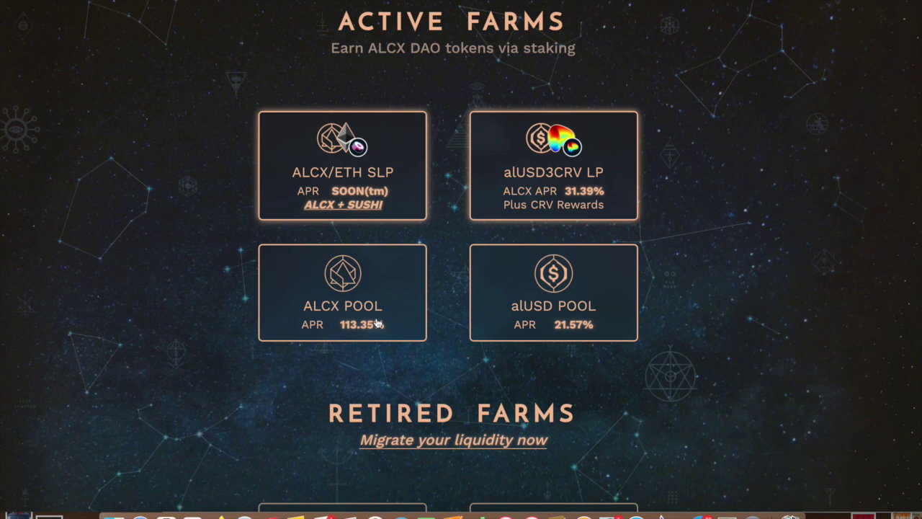
# Highlight the 31.39% APR on the alUSD3CRV LP farm card.
pyautogui.moveTo(608, 191); pyautogui.dragTo(564, 195)
# Switch desktops to Curve, back to Alchemix, and then to Curve's pools list again.
pyautogui.hotkey('ctrl', 'Left')
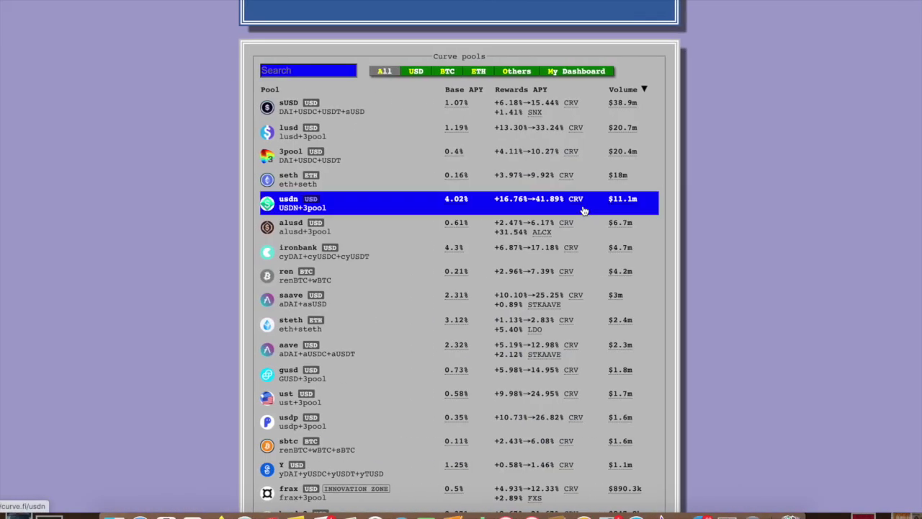
pyautogui.hotkey('ctrl', 'Right')
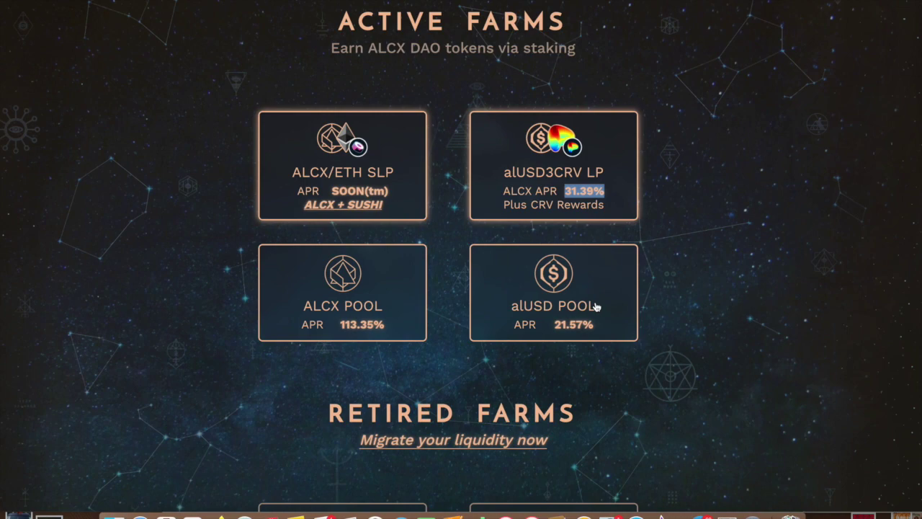
pyautogui.hotkey('ctrl', 'Left')
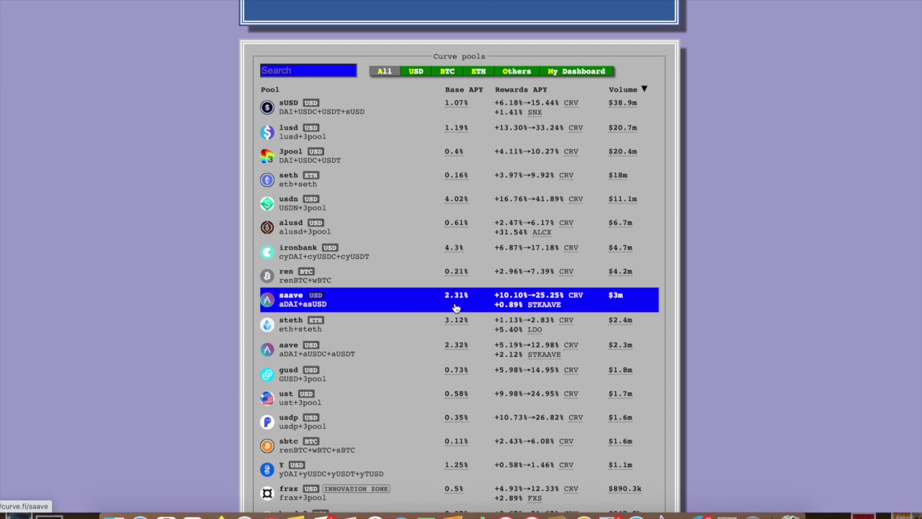
# Scroll through Curve's pools list to review the remaining pools.
pyautogui.scroll(2, 430, 216)
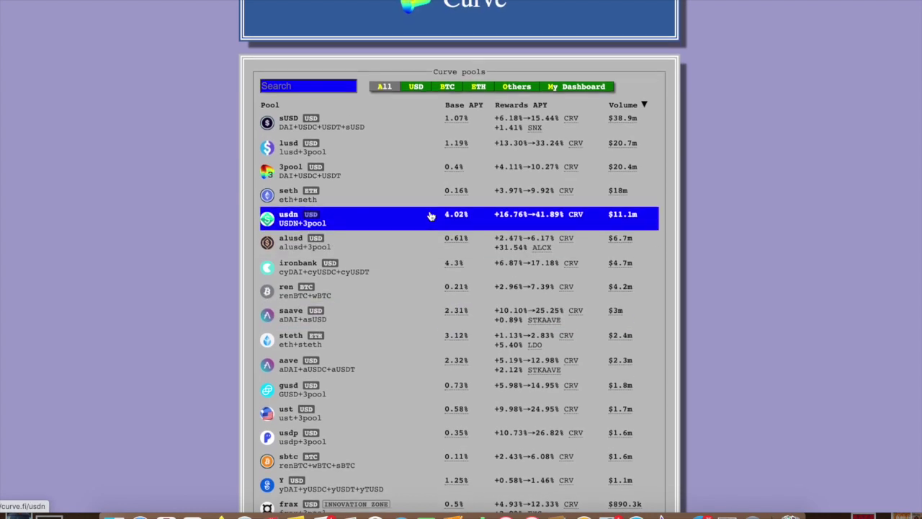
pyautogui.scroll(-4, 433, 215)
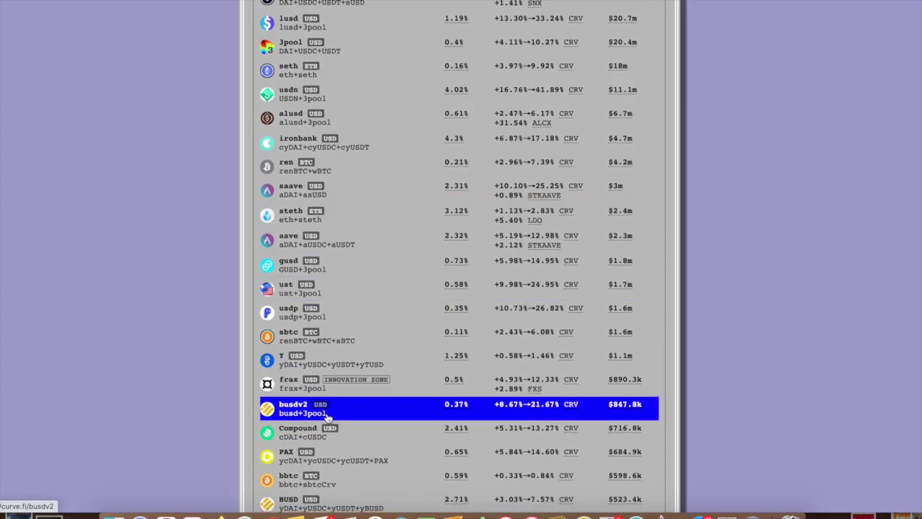
pyautogui.scroll(-5, 330, 415)
pyautogui.scroll(5, 335, 376)
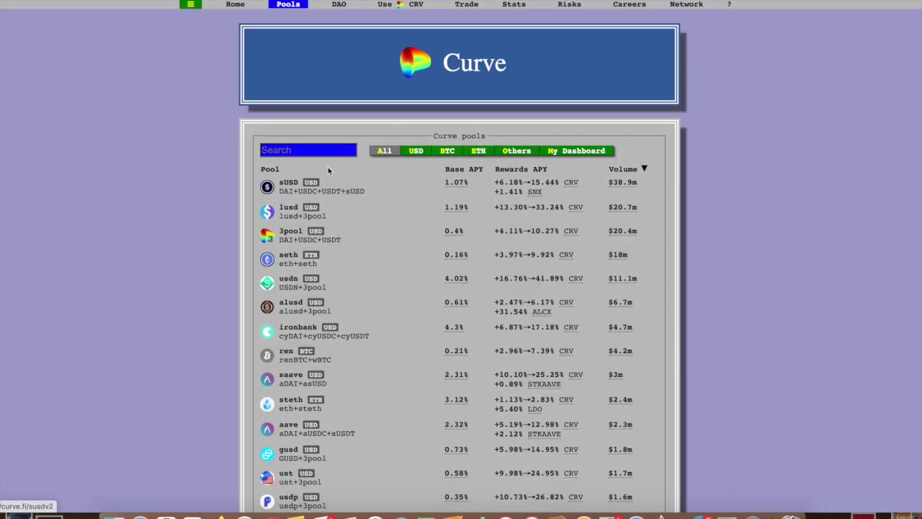
pyautogui.scroll(-1, 349, 258)
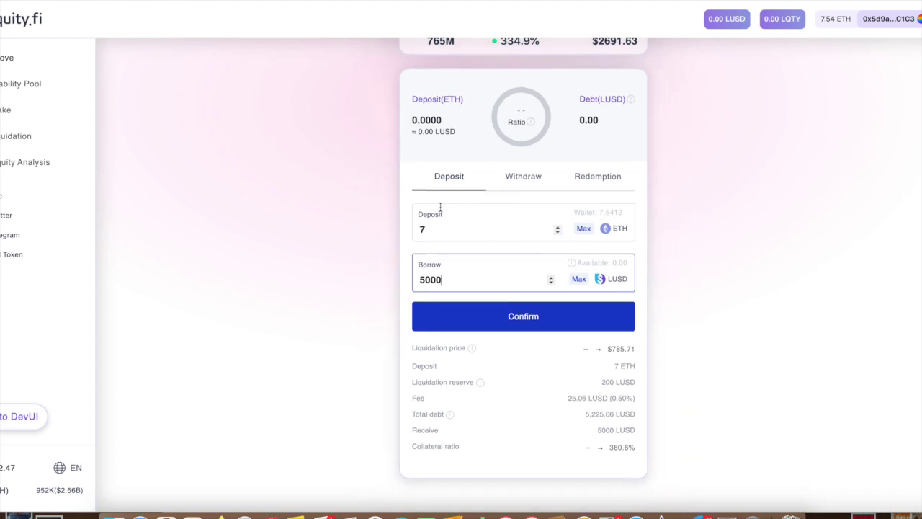
# Change the ETH deposit from 7 to 2 and clear the 5000 LUSD borrow, noting the 2000 LUSD minimum-debt warning.
pyautogui.click(453, 232)
pyautogui.press('BackSpace')
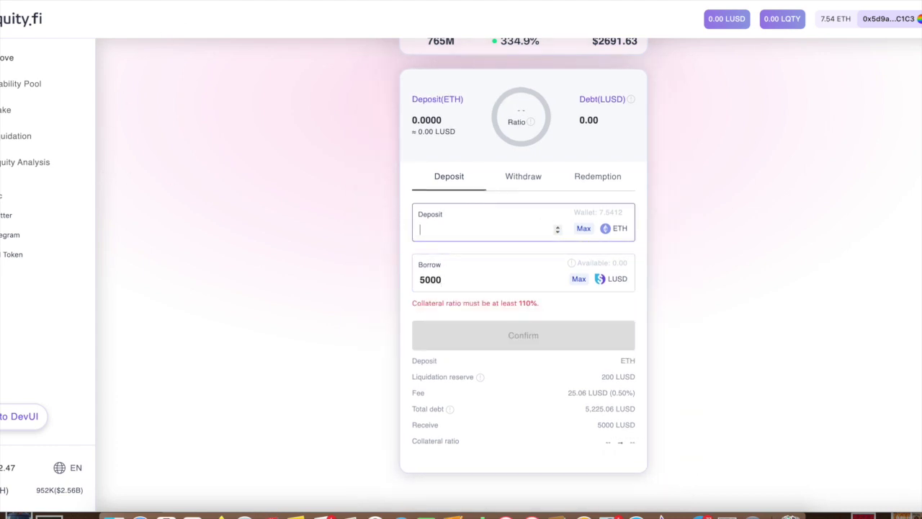
pyautogui.write('2')
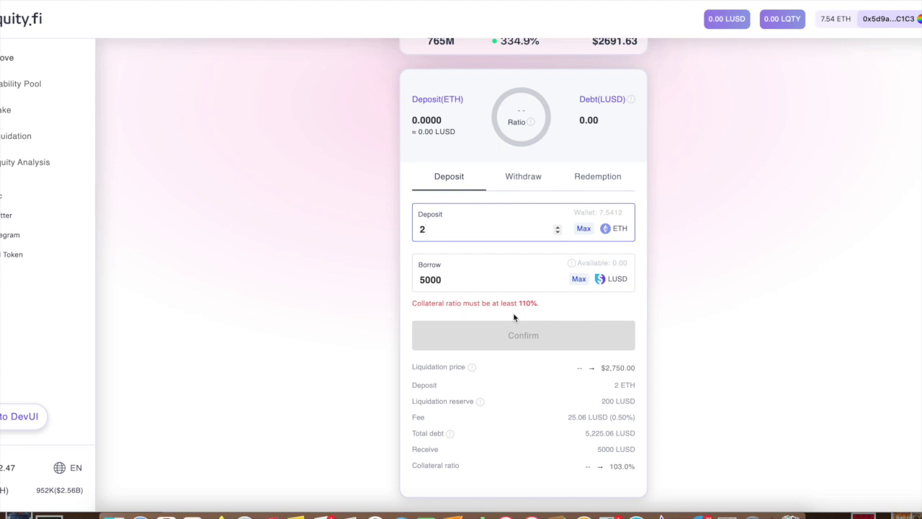
pyautogui.click(446, 283)
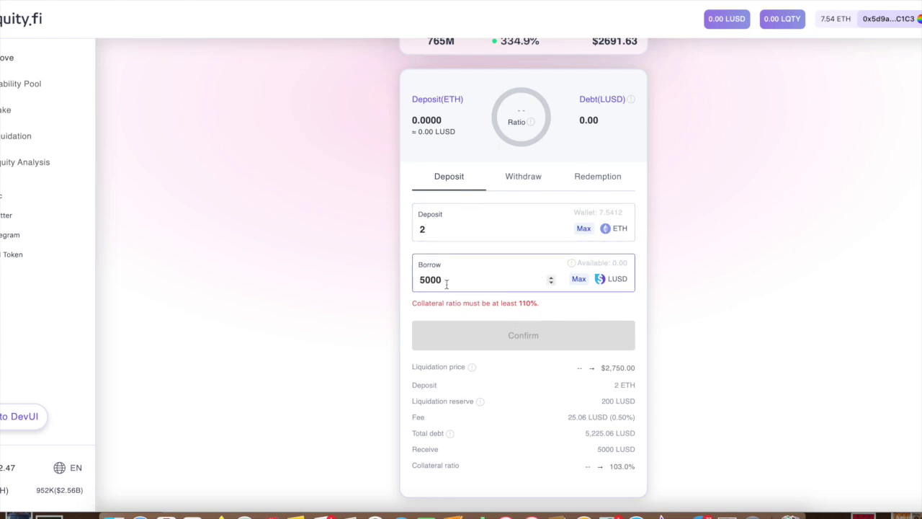
pyautogui.doubleClick(446, 283)
pyautogui.press('BackSpace')
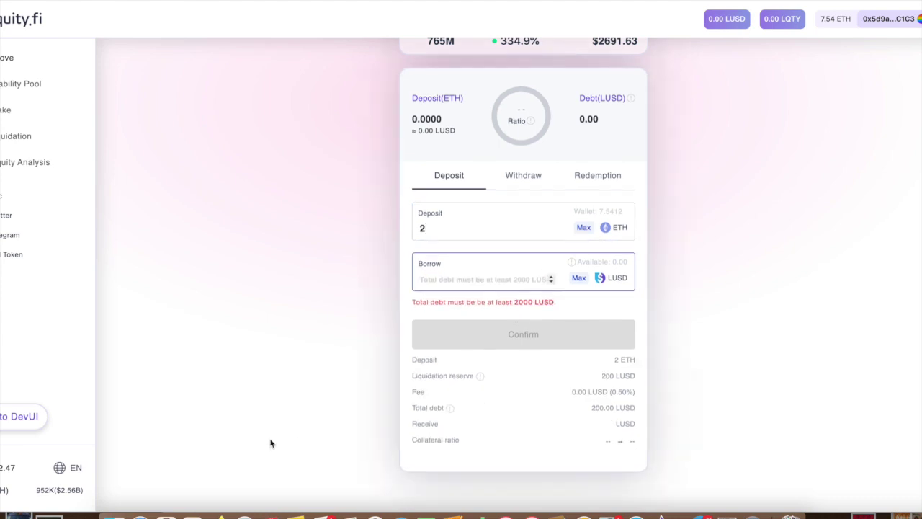
pyautogui.click(450, 229)
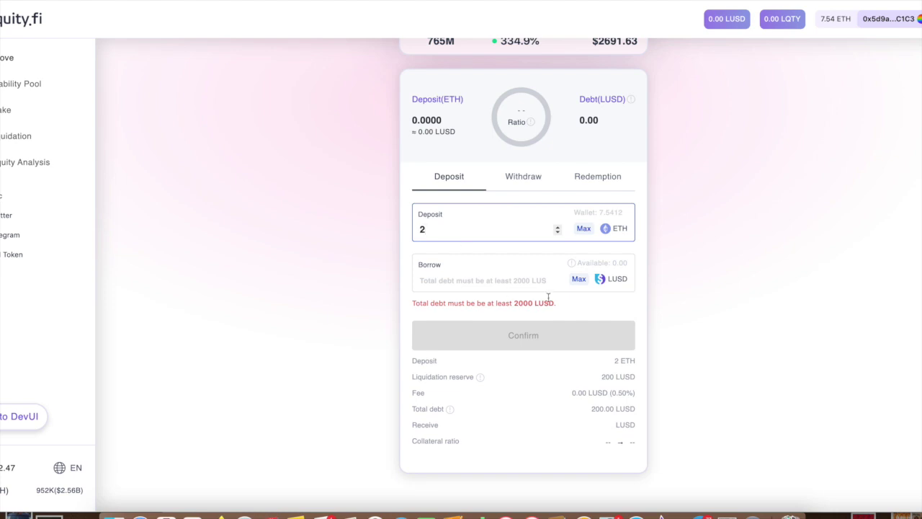
pyautogui.moveTo(559, 304)
pyautogui.mouseDown()
pyautogui.moveTo(469, 282)
pyautogui.moveTo(591, 315)
pyautogui.moveTo(577, 308)
pyautogui.mouseUp()
pyautogui.click(578, 307)
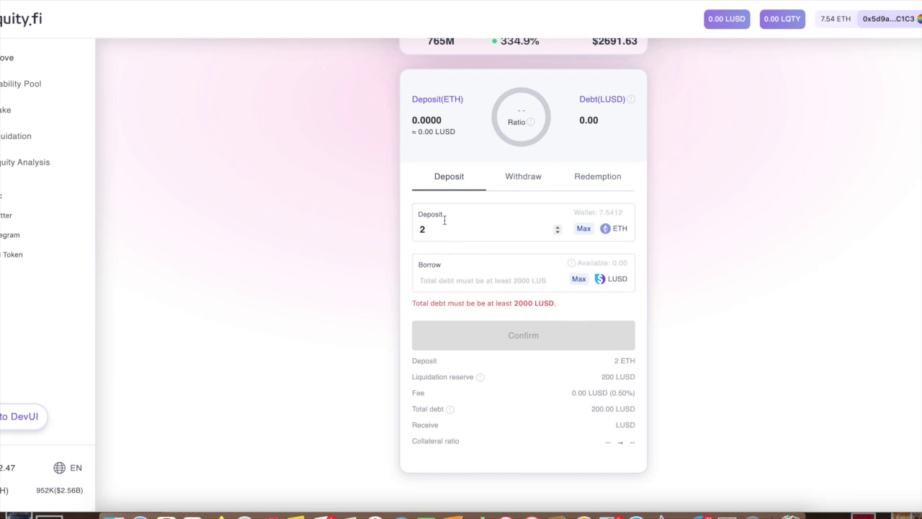
# Enter 1800 LUSD to borrow and review the updated fee, total debt and collateral ratio.
pyautogui.click(434, 278)
pyautogui.write('1800')
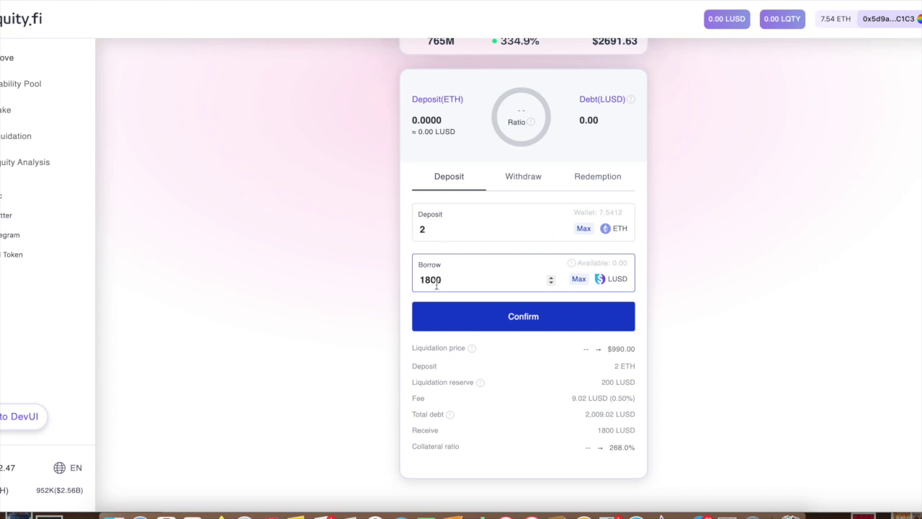
pyautogui.click(617, 392)
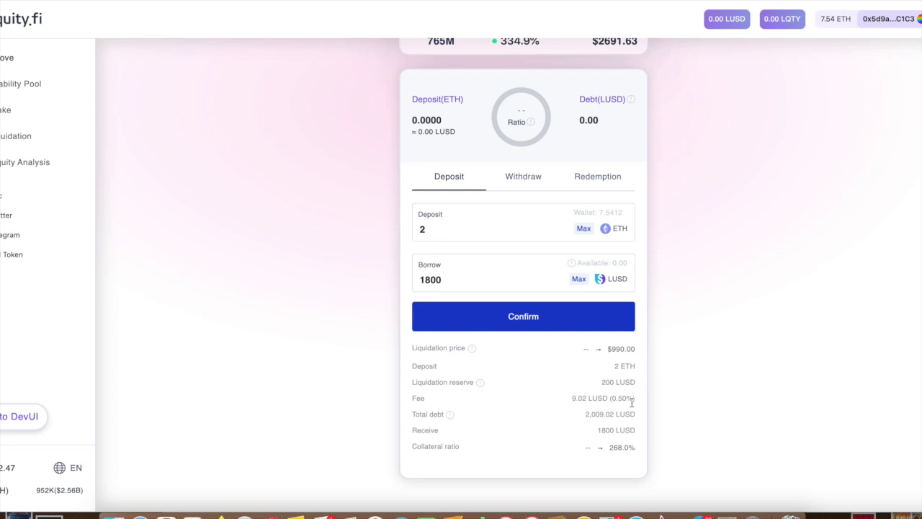
pyautogui.moveTo(473, 280); pyautogui.dragTo(404, 281)
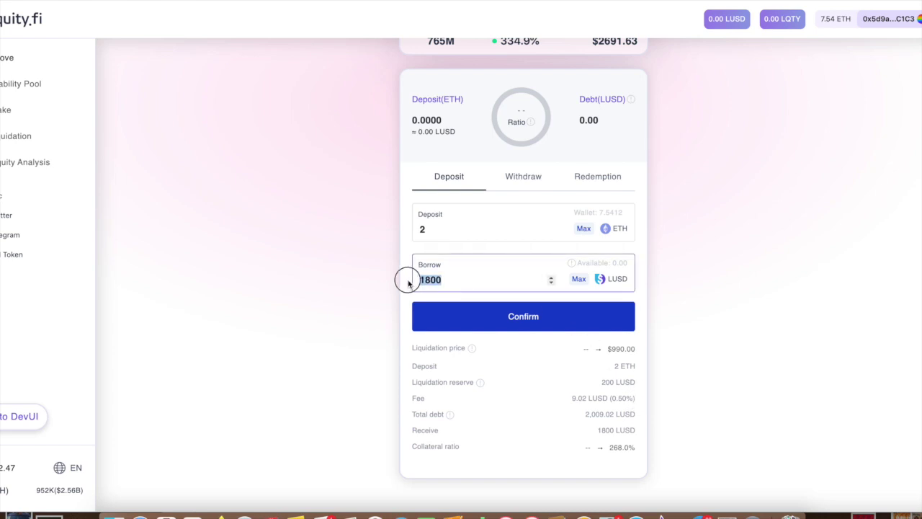
pyautogui.scroll(-1, 649, 393)
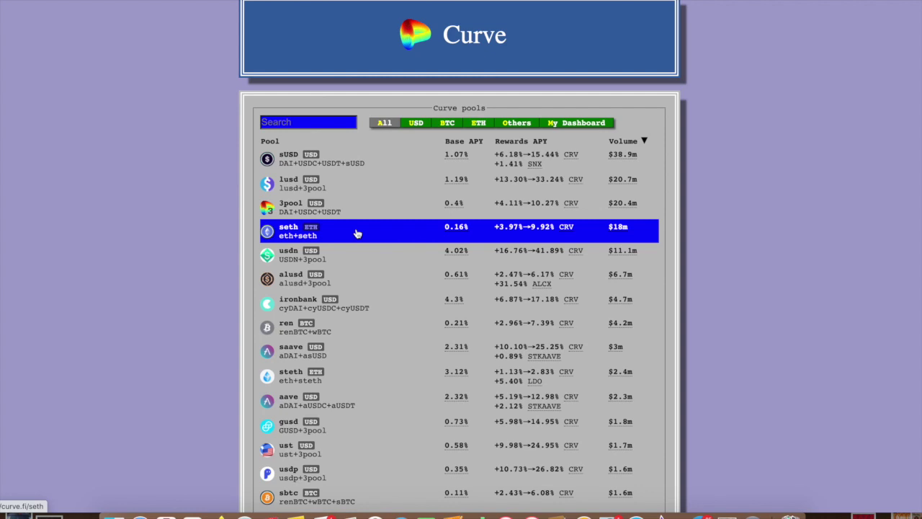
# Show the tooltips for the sUSD pool's Base APY and Rewards APY breakdowns.
pyautogui.moveTo(457, 159)
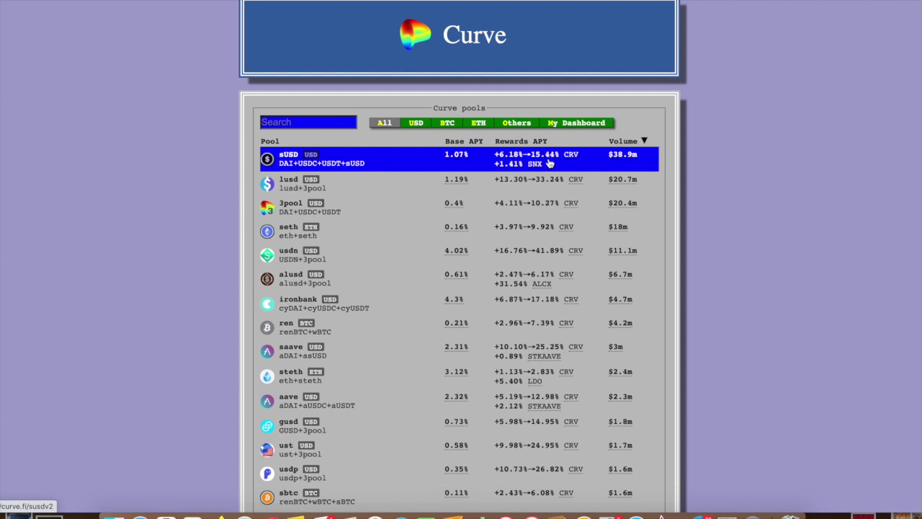
pyautogui.moveTo(573, 159)
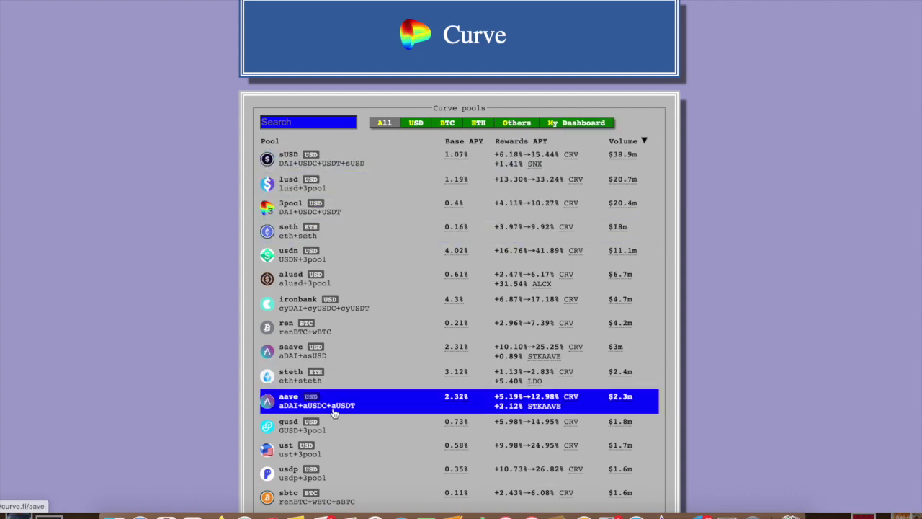
# Open the sUSD pool's deposit form from the pools list.
pyautogui.scroll(-5, 365, 418)
pyautogui.scroll(-5, 365, 419)
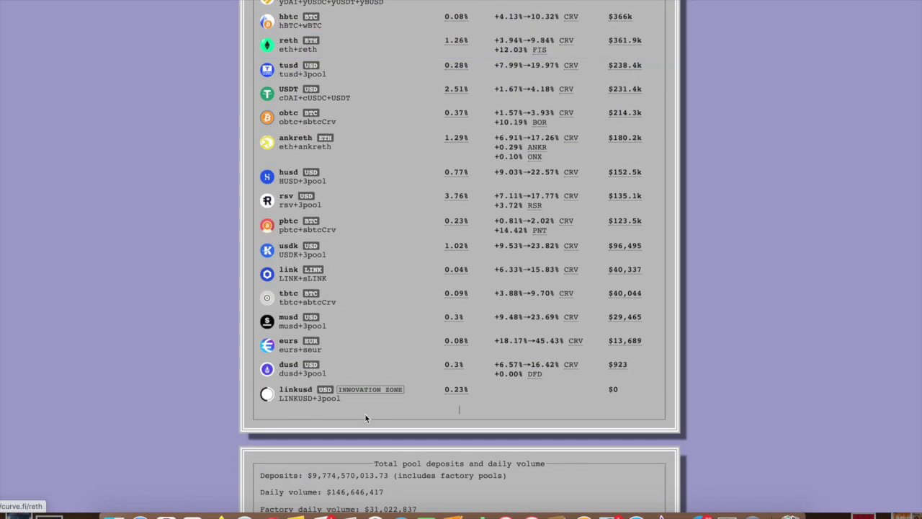
pyautogui.scroll(-2, 365, 417)
pyautogui.scroll(10, 365, 417)
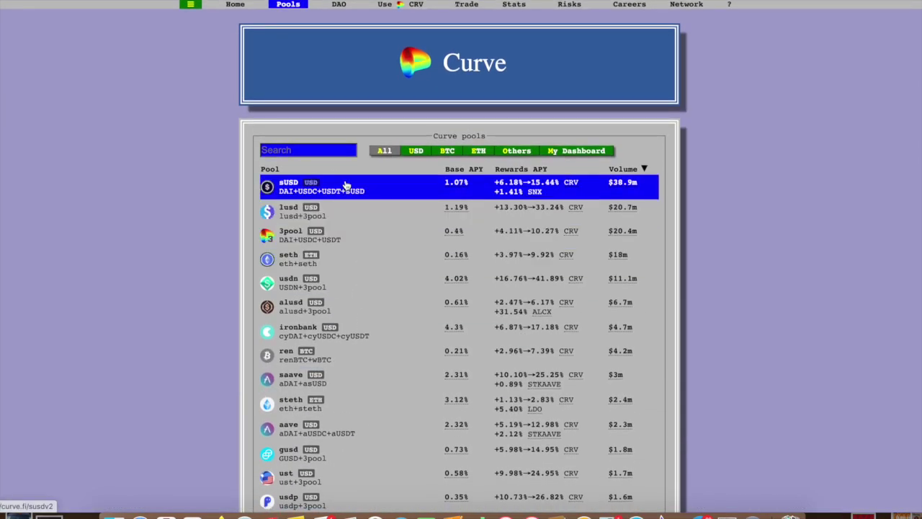
pyautogui.click(350, 199)
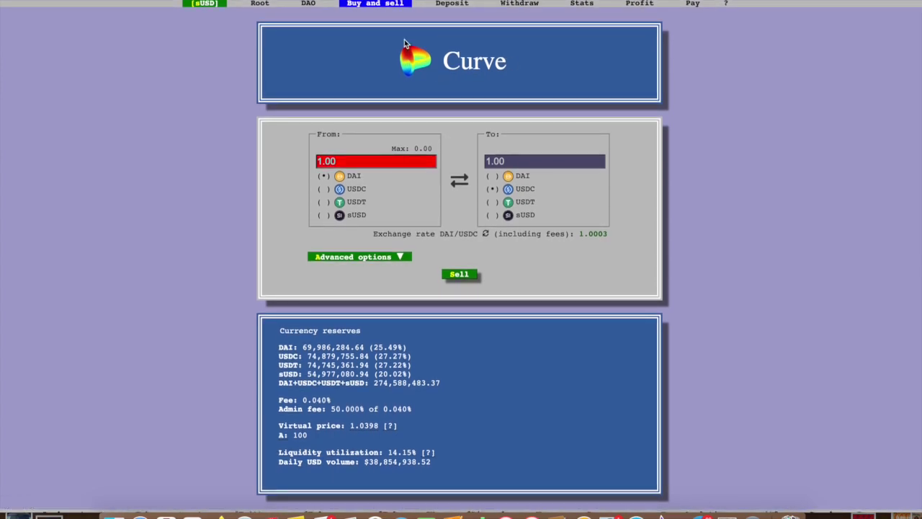
pyautogui.click(451, 5)
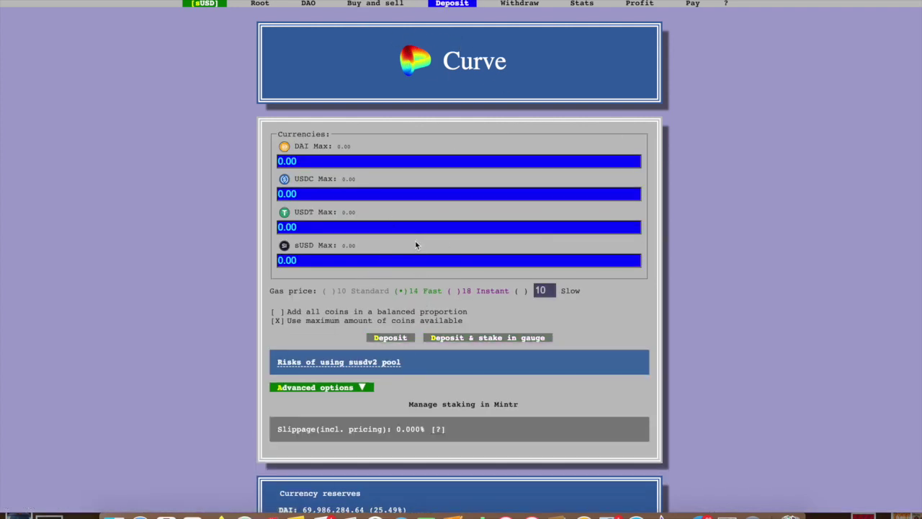
# Return to Curve's main page and open the lusd pool's swap page.
pyautogui.hotkey('shift', 'Tab')
pyautogui.hotkey('shift', 'Tab')
pyautogui.hotkey('shift', 'Tab')
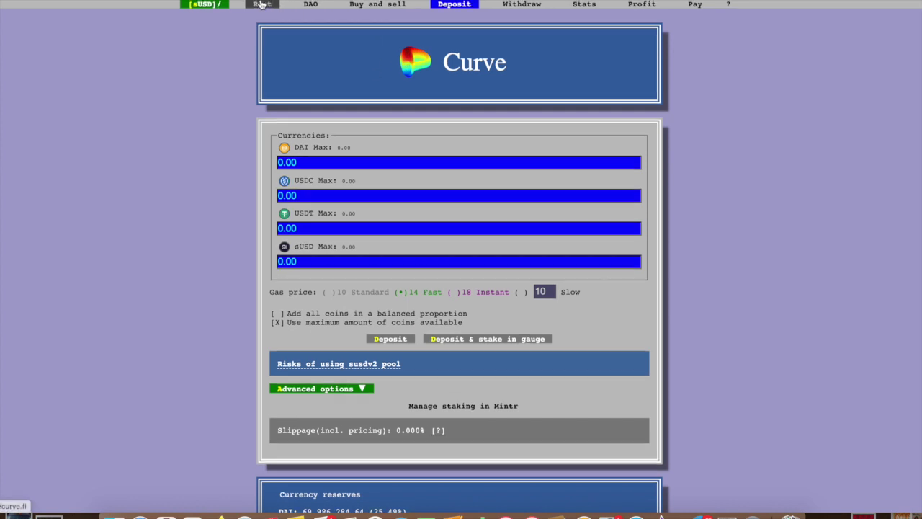
pyautogui.press('Return')
pyautogui.scroll(-1, 293, 324)
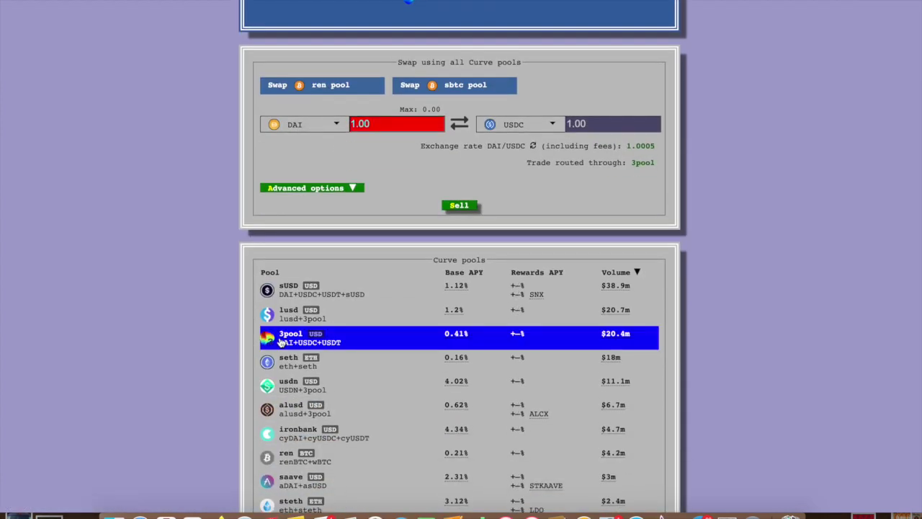
pyautogui.click(293, 324)
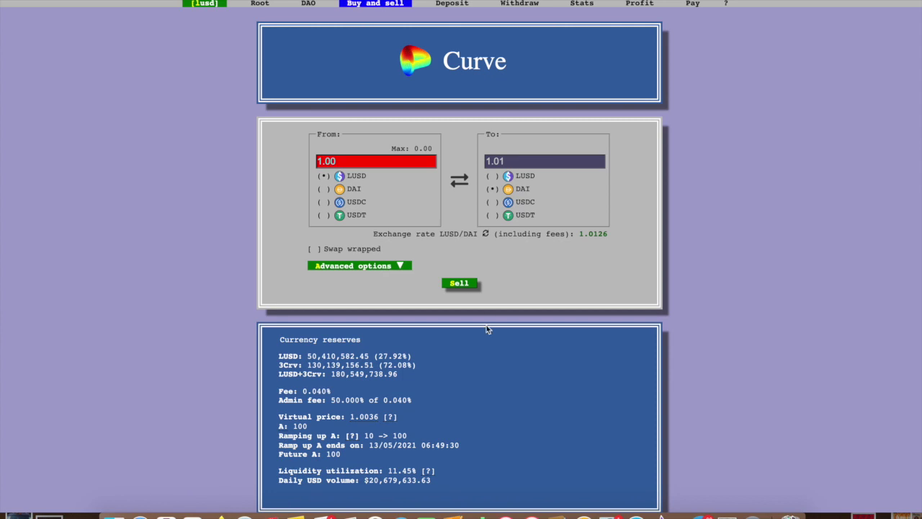
# Enter a 6500 USDC deposit in the lusd pool's form and submit Deposit & stake in gauge.
pyautogui.click(451, 3)
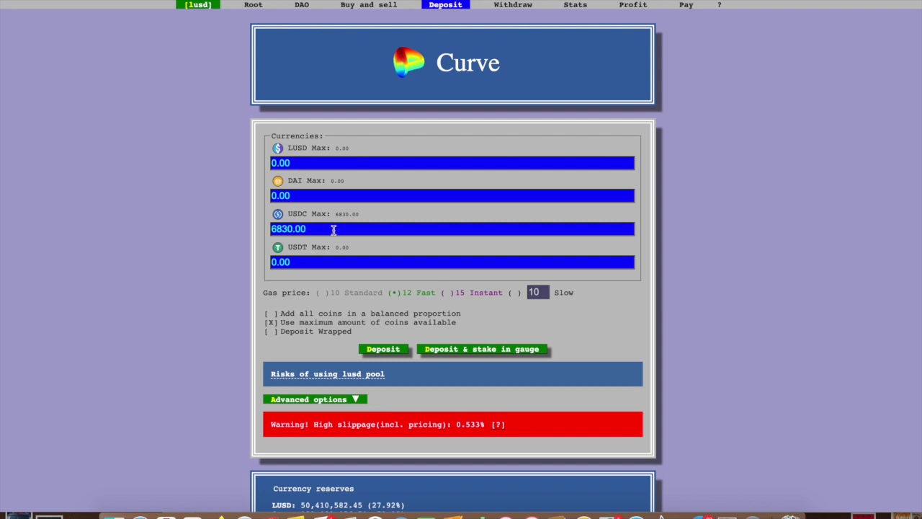
pyautogui.doubleClick(310, 226)
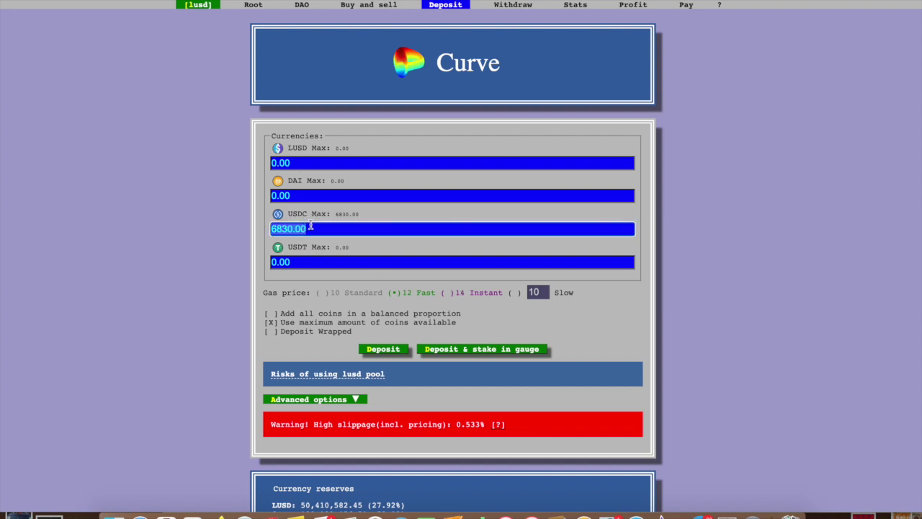
pyautogui.write('6500')
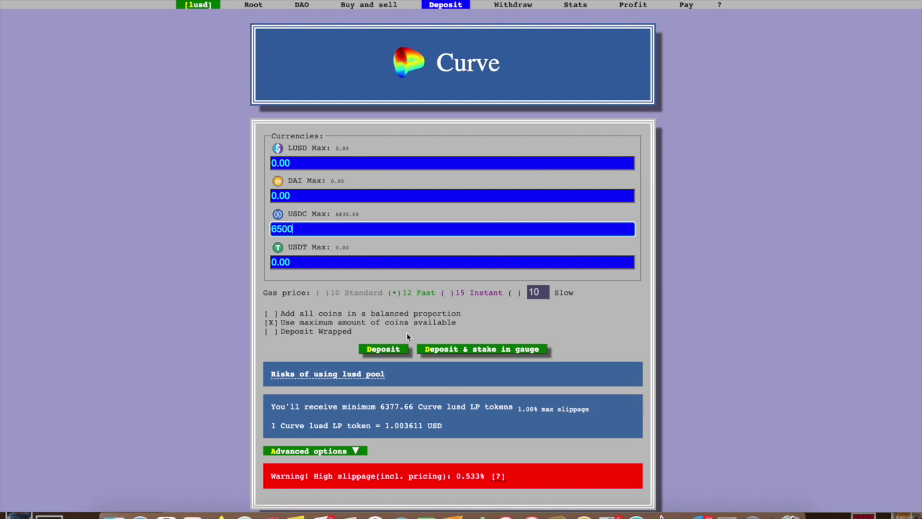
pyautogui.click(475, 346)
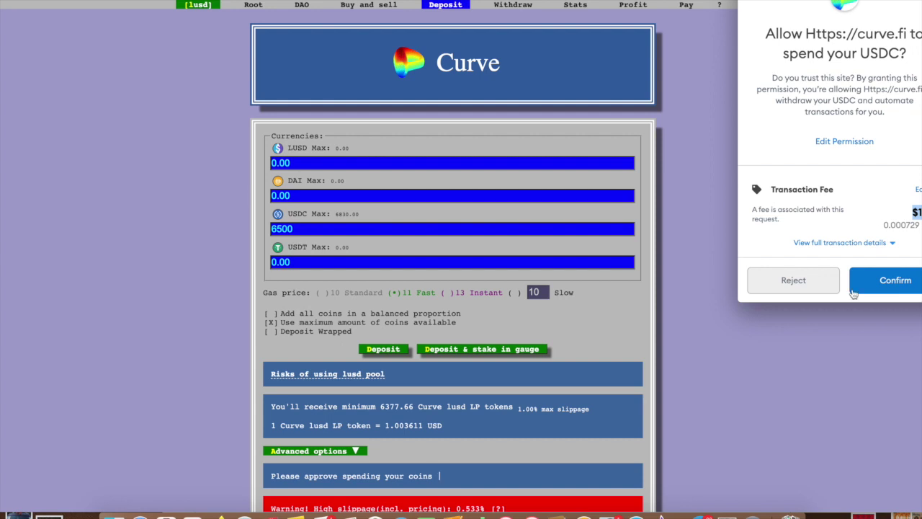
# Reject the USDC spending approval request in MetaMask.
pyautogui.click(795, 288)
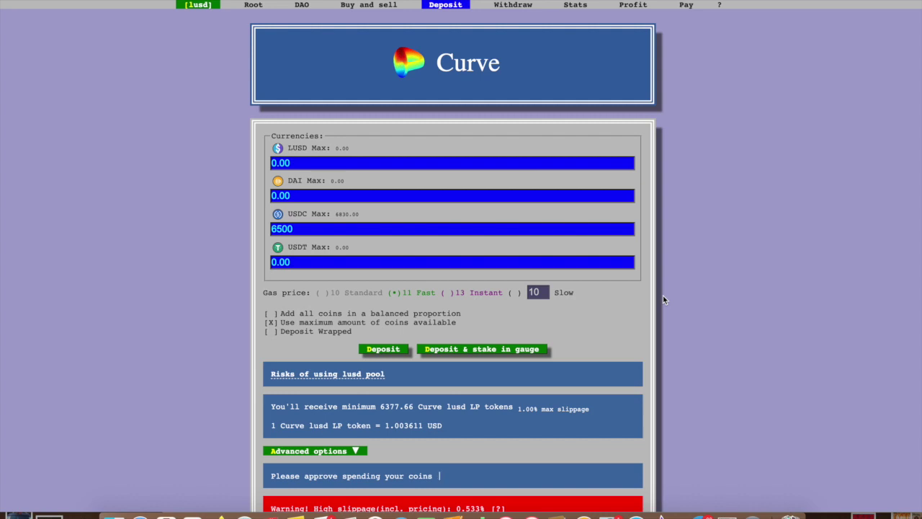
pyautogui.scroll(-3, 663, 299)
pyautogui.scroll(1, 663, 299)
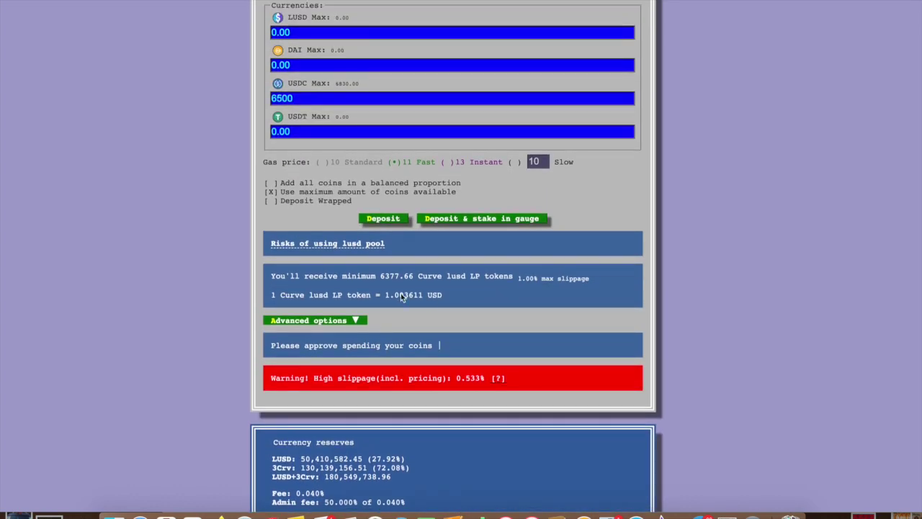
# Set a custom maximum slippage under Advanced options, retry Deposit & stake, then return to Curve's main page.
pyautogui.click(353, 319)
pyautogui.scroll(-1, 401, 348)
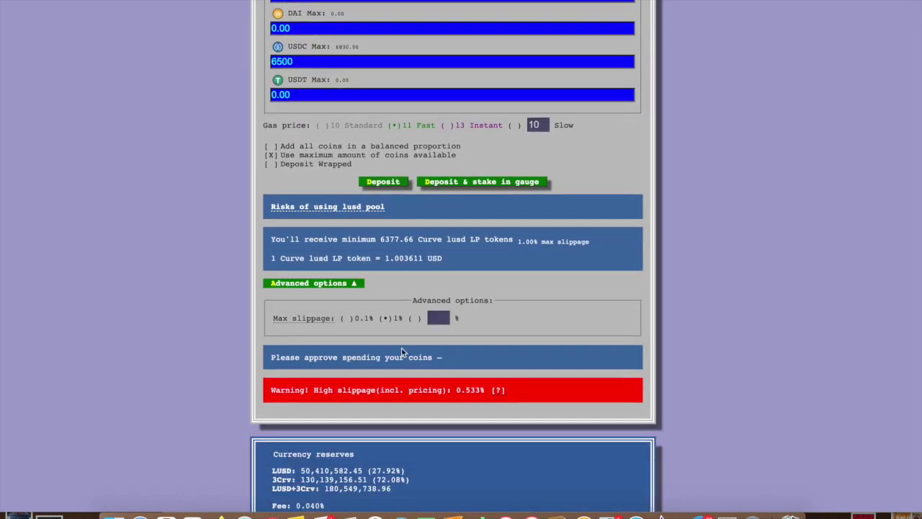
pyautogui.click(438, 319)
pyautogui.scroll(5, 523, 292)
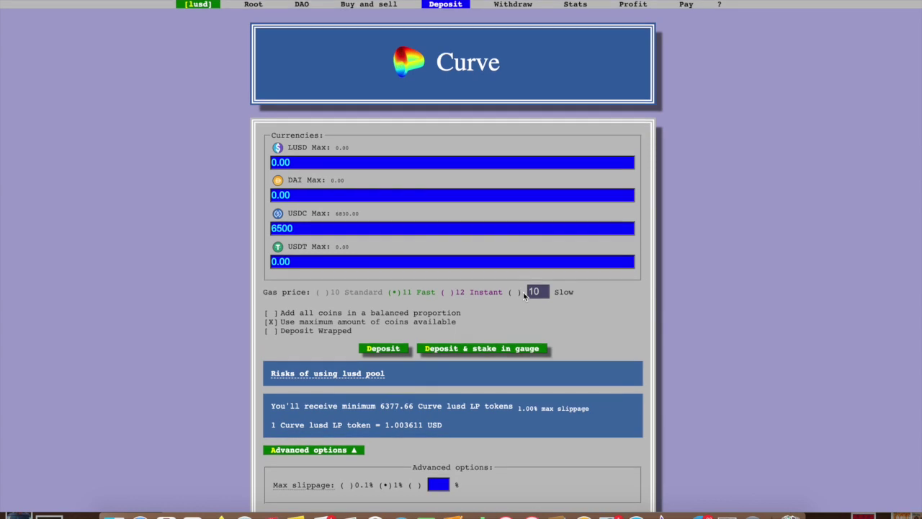
pyautogui.click(485, 352)
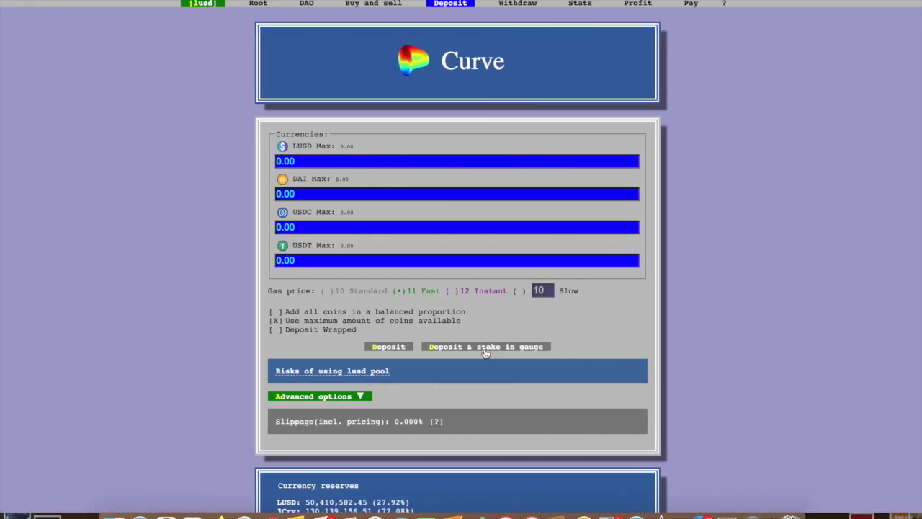
pyautogui.click(255, 3)
# Check the sUSD Base APY tooltip, then open Use CRV to see veCRV ratios and APY.
pyautogui.scroll(-4, 480, 362)
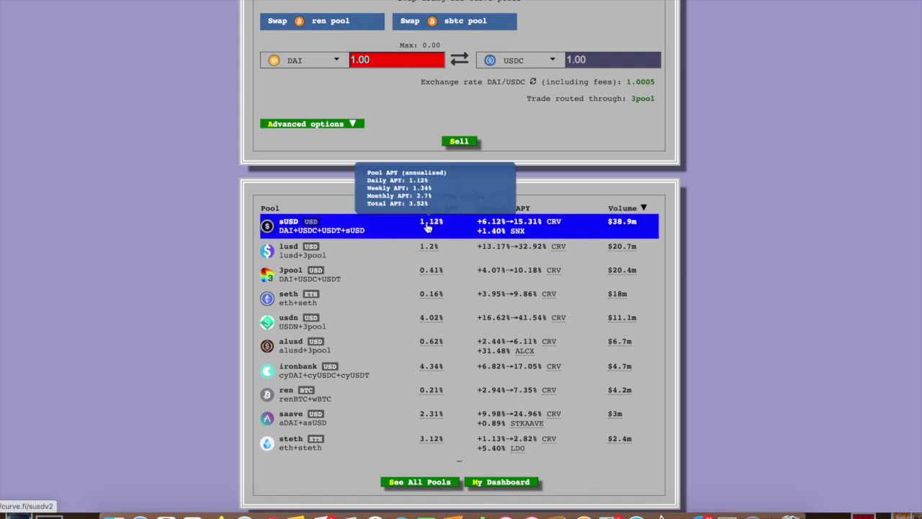
pyautogui.moveTo(429, 226)
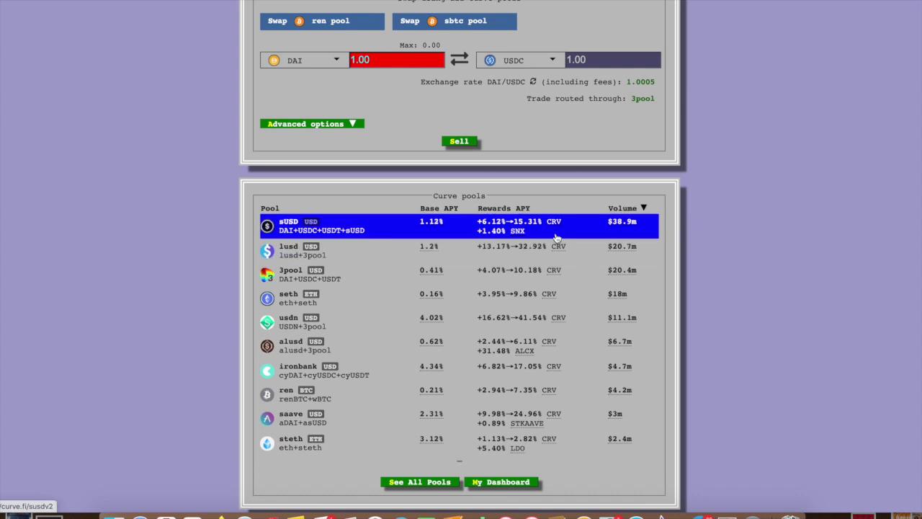
pyautogui.scroll(3, 556, 238)
pyautogui.click(401, 4)
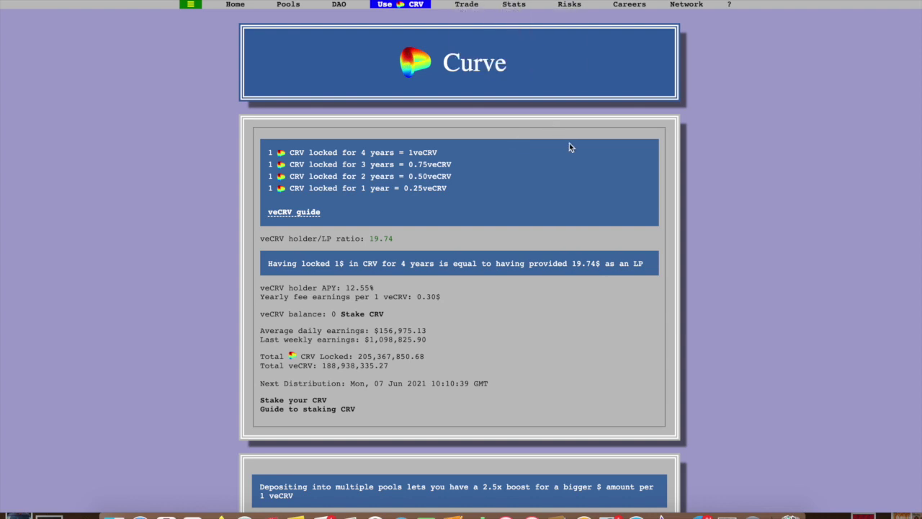
# Return to the Curve pools list and filter it to show only USD pools.
pyautogui.click(289, 4)
pyautogui.scroll(-3, 414, 296)
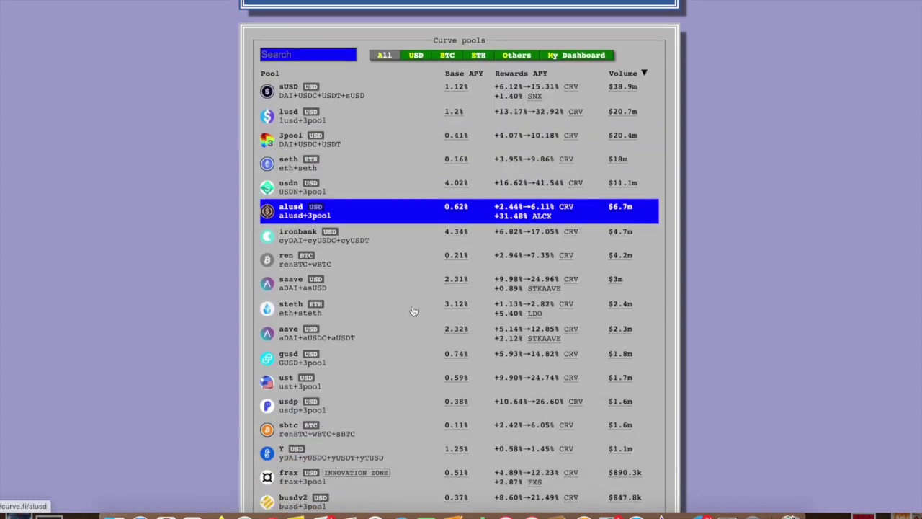
pyautogui.scroll(-3, 389, 355)
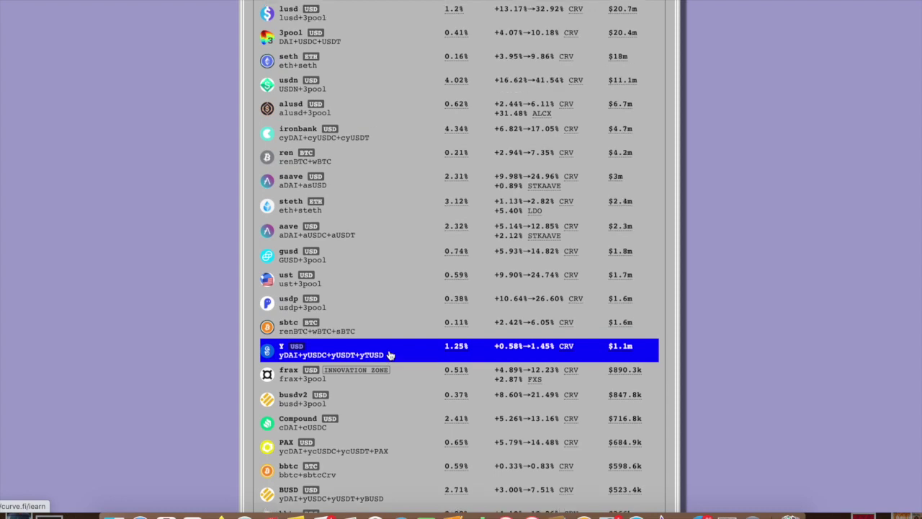
pyautogui.scroll(3, 389, 354)
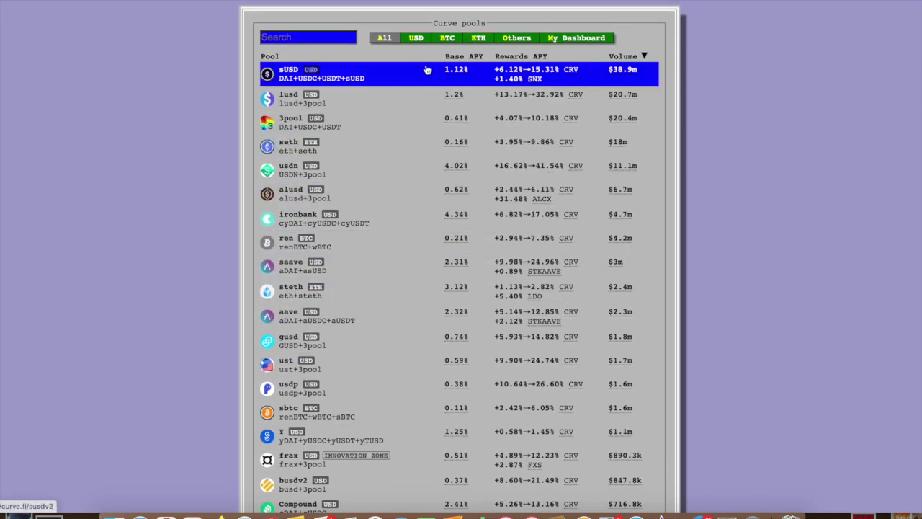
pyautogui.click(414, 41)
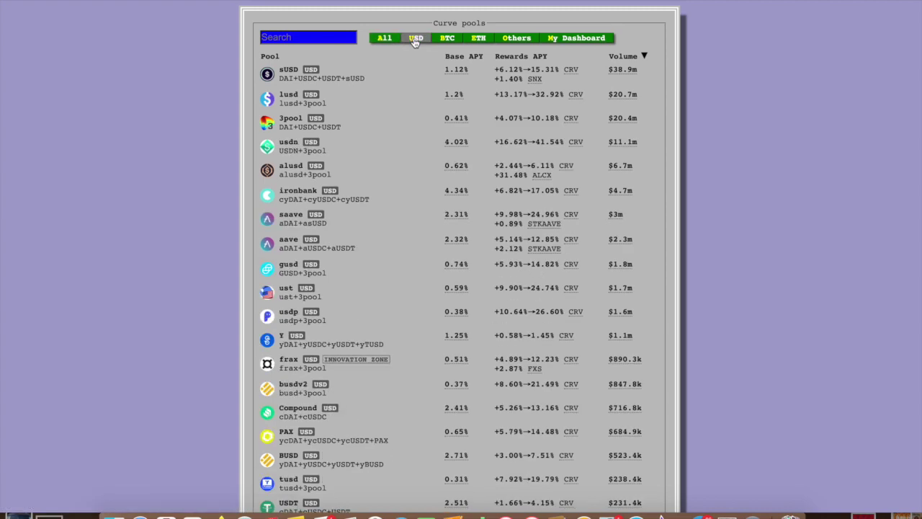
# Cycle the pool list through BTC, ETH and Others, view My Dashboard, then show All pools.
pyautogui.scroll(3, 422, 365)
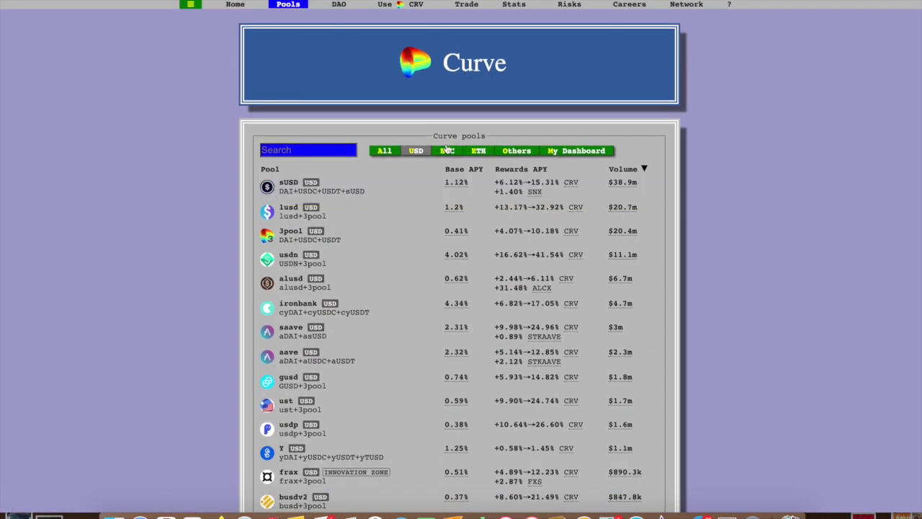
pyautogui.click(447, 150)
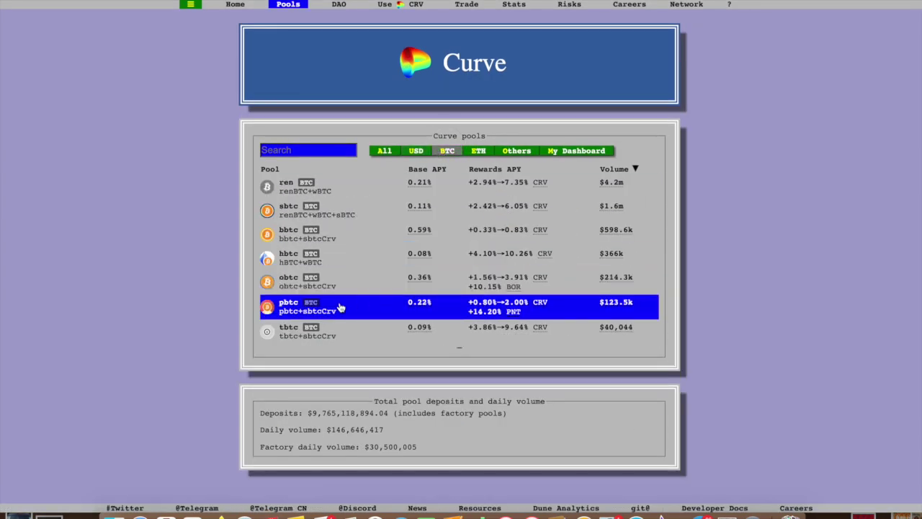
pyautogui.click(479, 150)
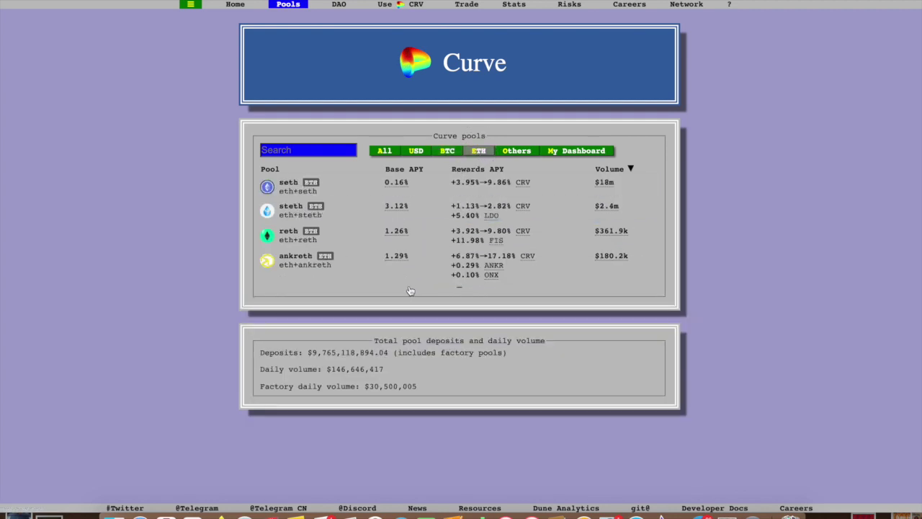
pyautogui.click(526, 153)
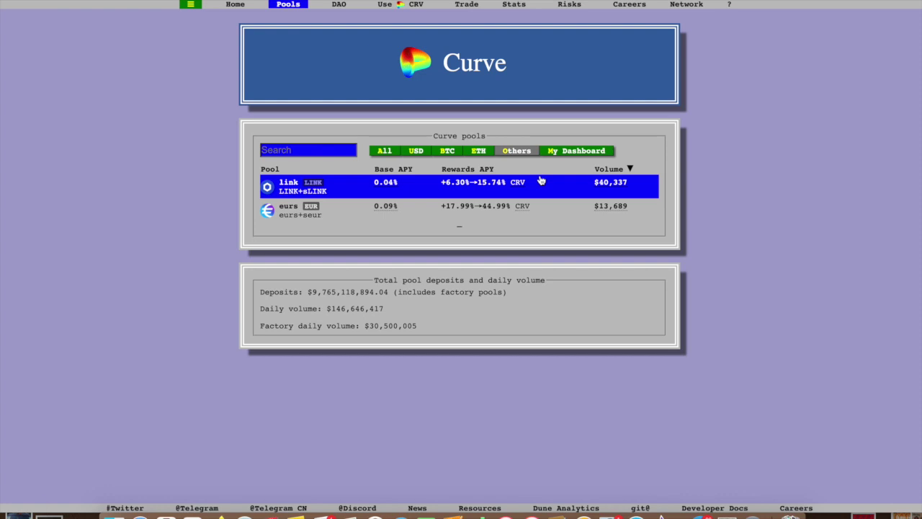
pyautogui.click(584, 152)
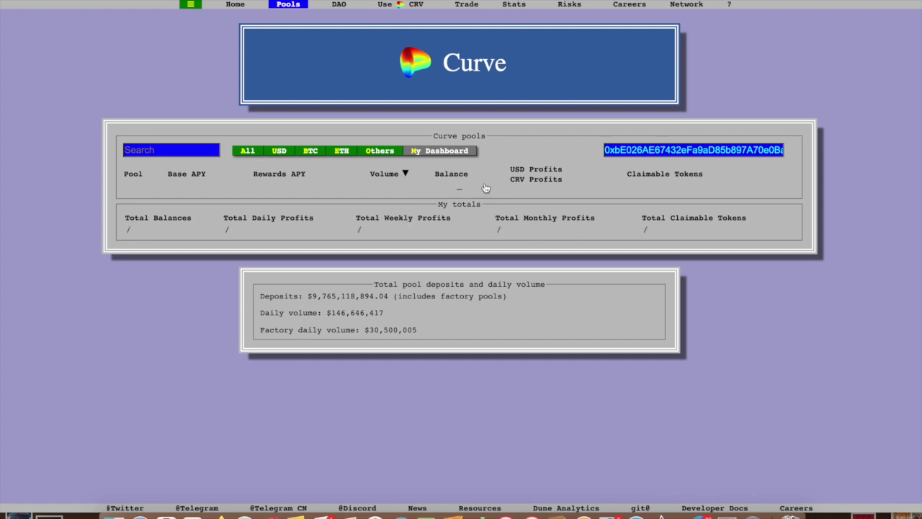
pyautogui.click(252, 152)
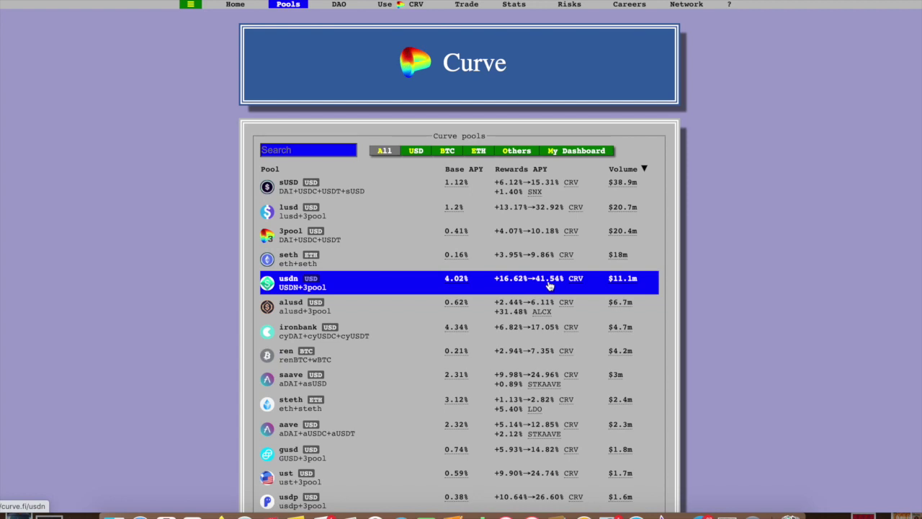
pyautogui.scroll(-10, 549, 286)
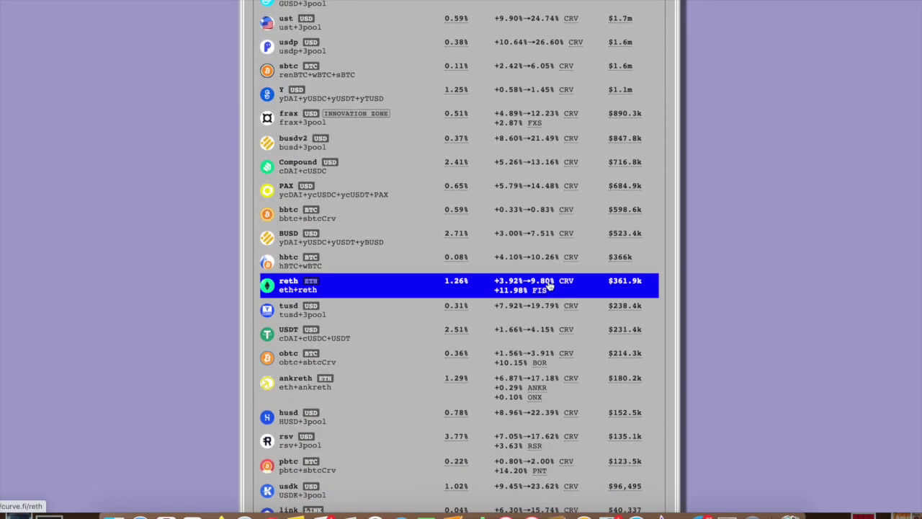
pyautogui.scroll(-3, 549, 290)
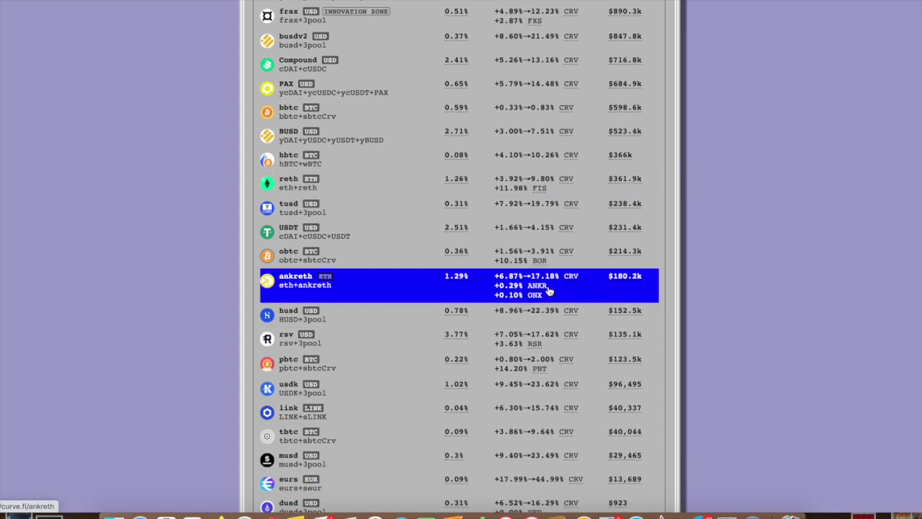
pyautogui.scroll(-4, 549, 291)
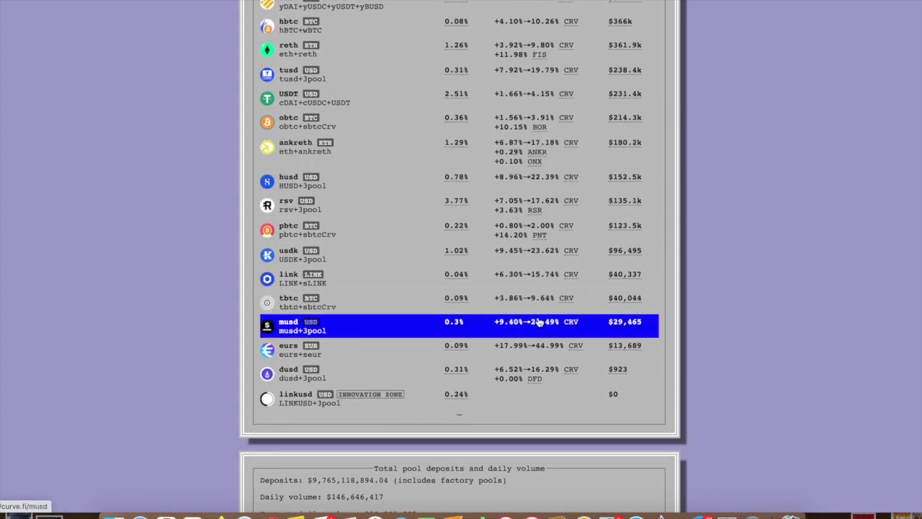
pyautogui.scroll(15, 530, 245)
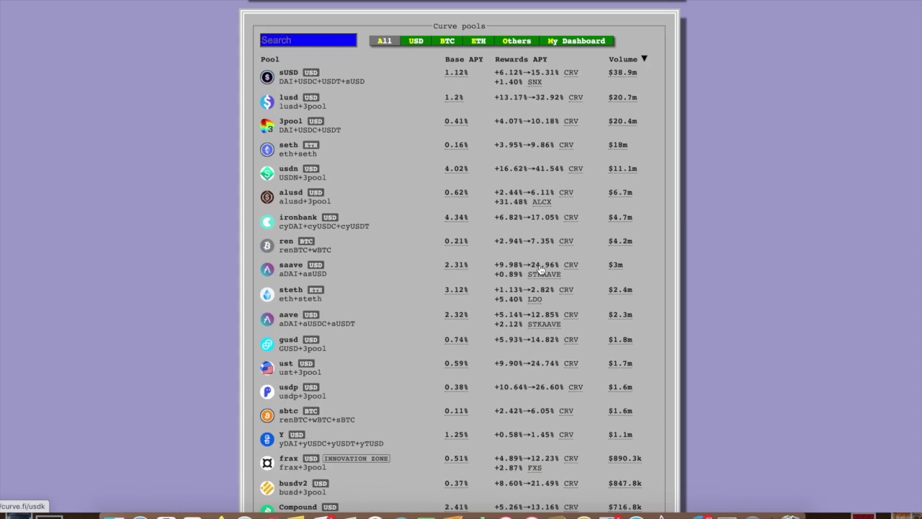
pyautogui.moveTo(510, 7)
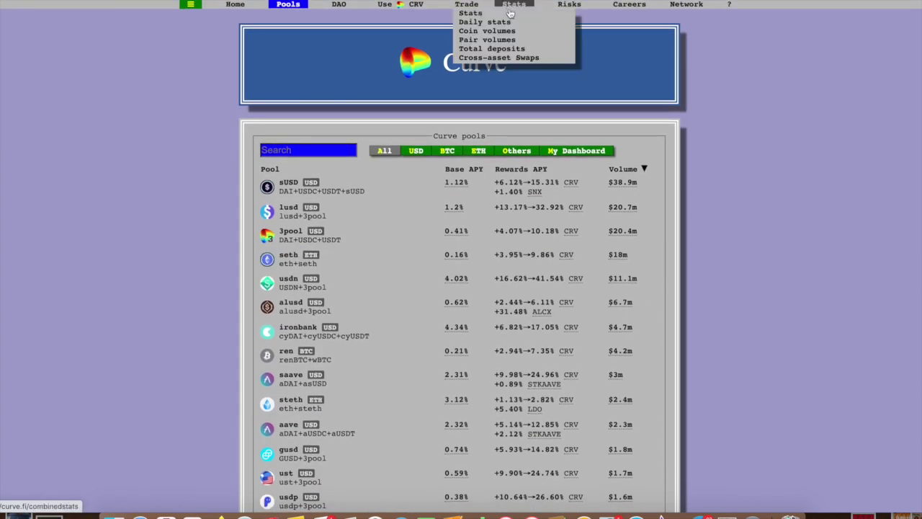
# Open Curve's Risks page and scroll through its explanation of the risks.
pyautogui.click(559, 5)
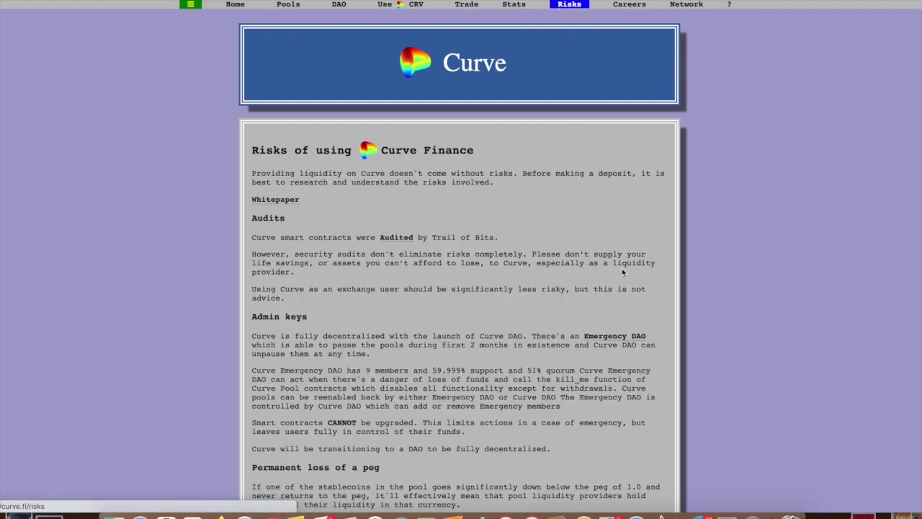
pyautogui.scroll(-3, 594, 296)
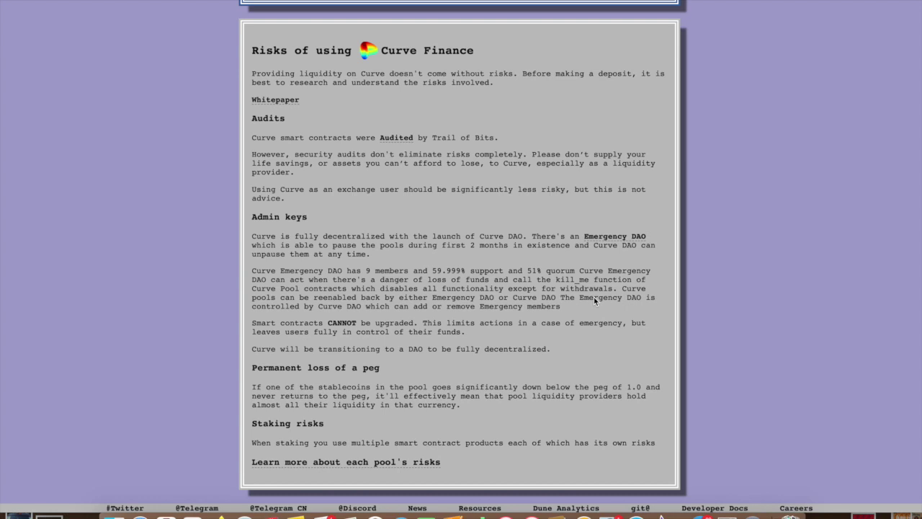
pyautogui.scroll(3, 594, 299)
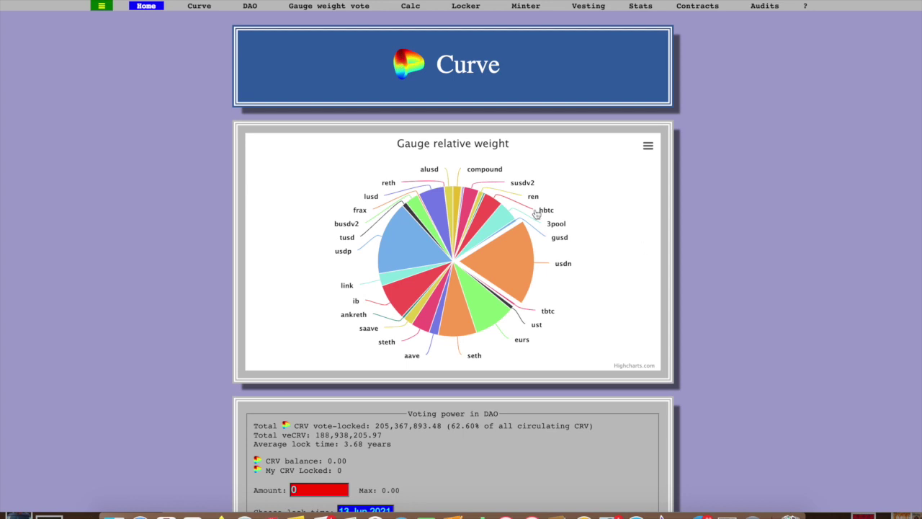
# Scroll through the DAO page's gauge weight chart, lock and gauge panels.
pyautogui.scroll(-3, 648, 216)
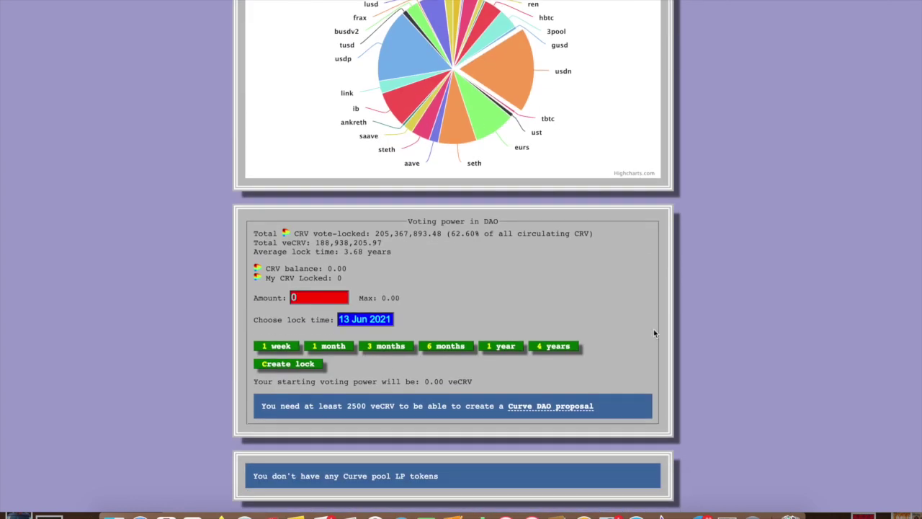
pyautogui.scroll(-3, 653, 400)
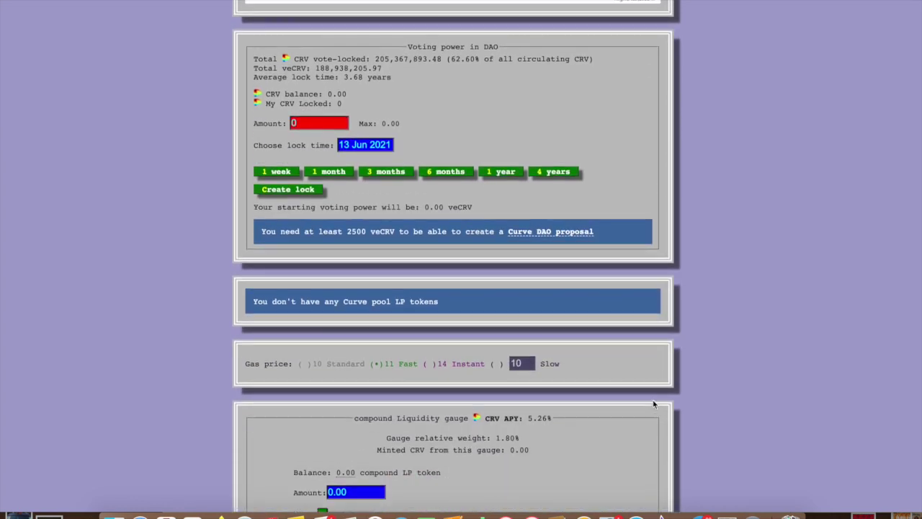
pyautogui.scroll(6, 654, 403)
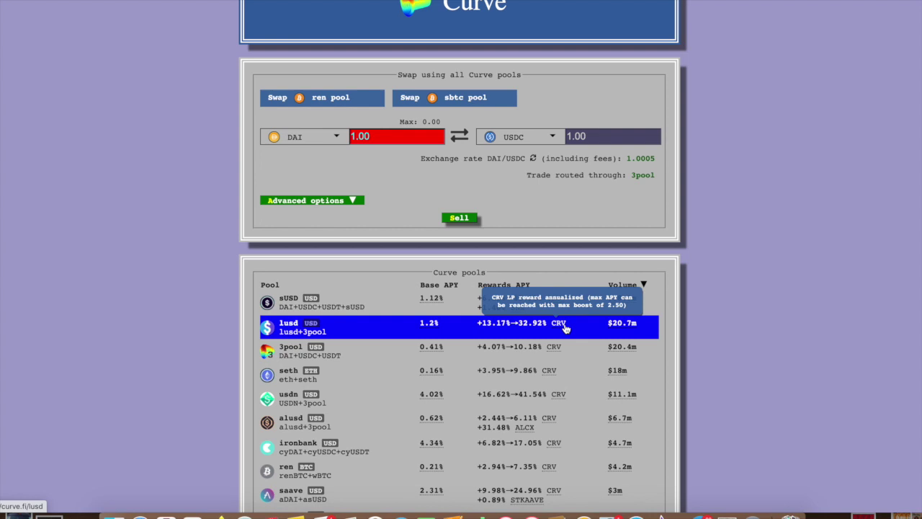
pyautogui.scroll(3, 590, 168)
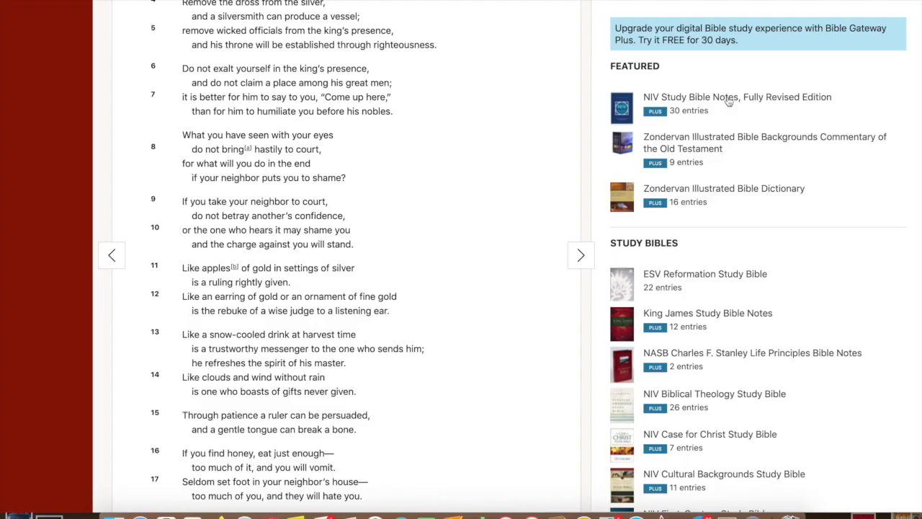
# Scroll down the Bible Gateway passage to the apples of gold in settings of silver verse.
pyautogui.scroll(-2, 468, 275)
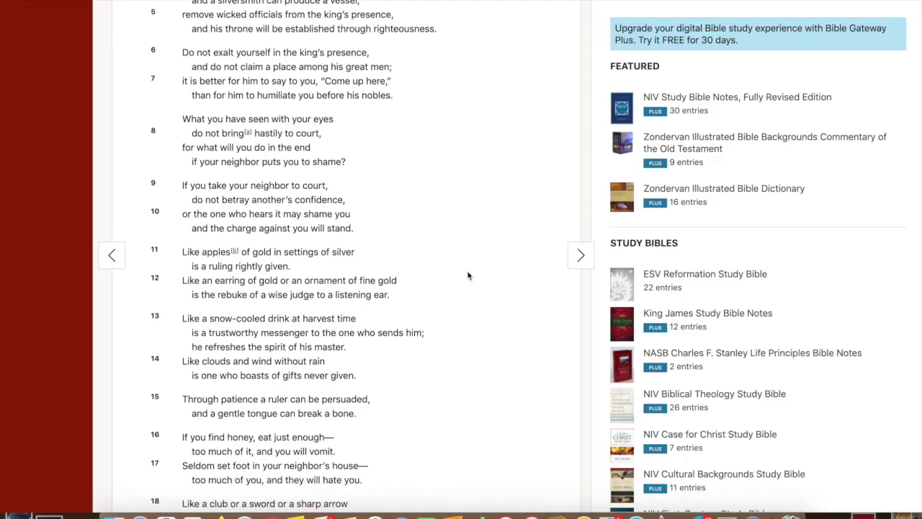
pyautogui.scroll(-4, 468, 275)
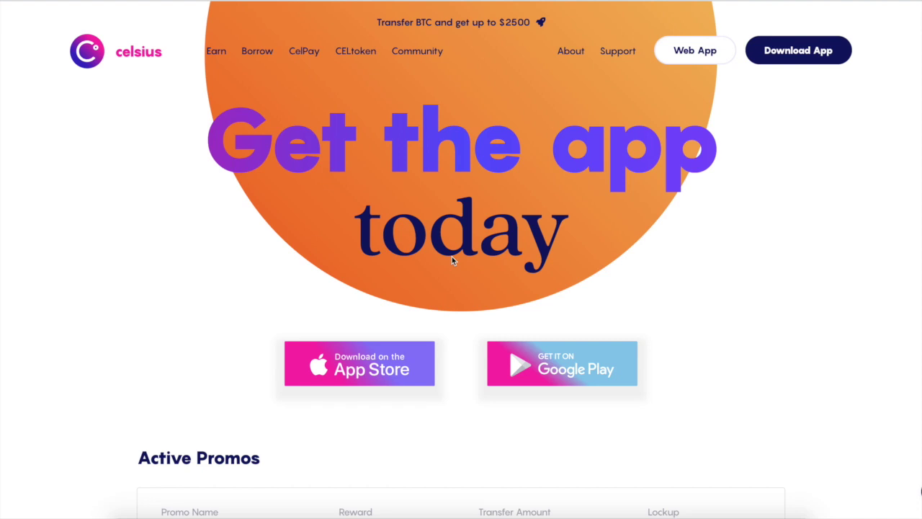
# Scroll to Celsius's Active Promos and click through the BTC transfer promo rows.
pyautogui.scroll(-3, 452, 257)
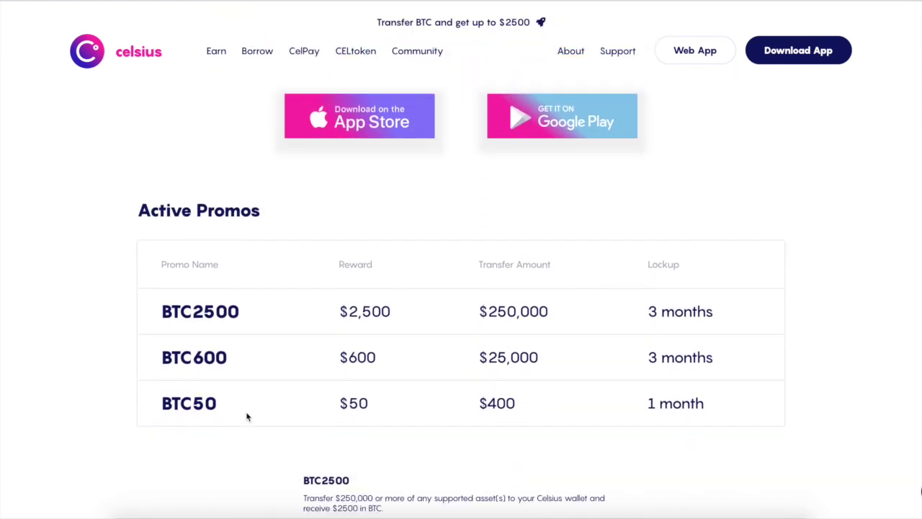
pyautogui.click(224, 405)
pyautogui.click(152, 314)
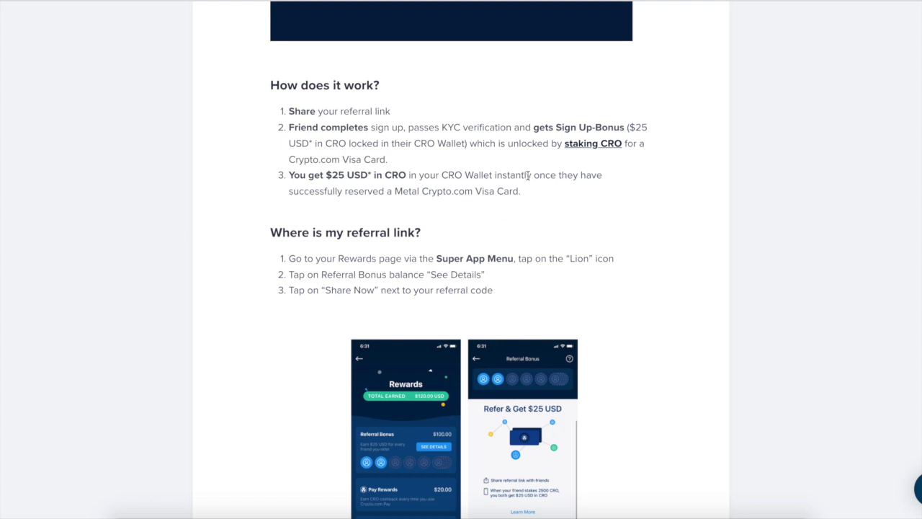
# Highlight the words 'Metal Crypto.com Visa Card' on the referral help page.
pyautogui.moveTo(439, 204); pyautogui.dragTo(396, 191)
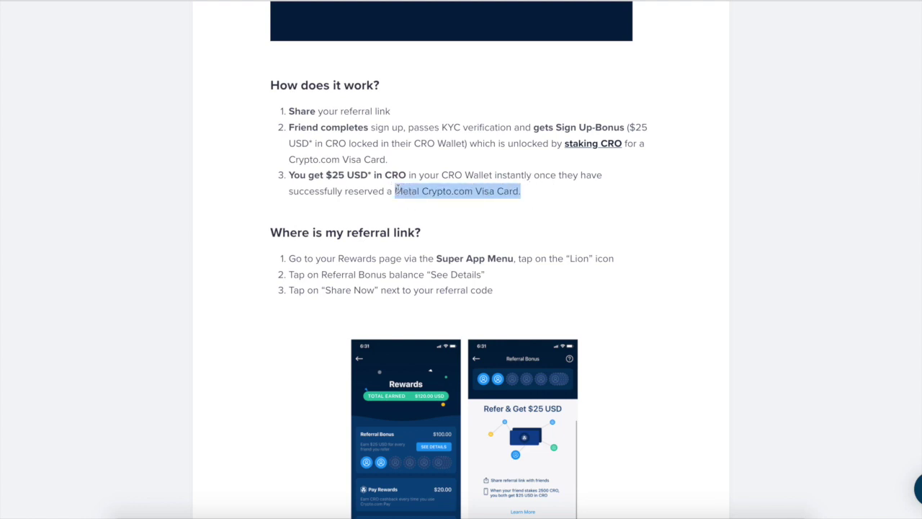